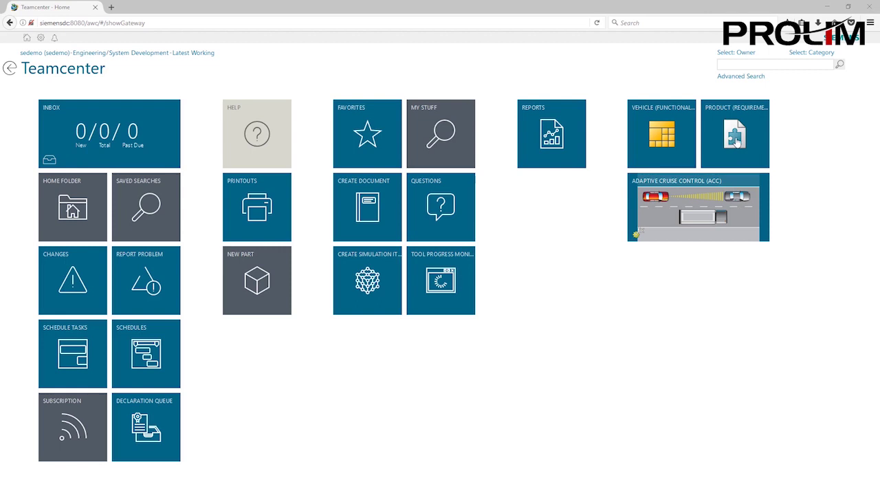
Step: Open the PRODUCT (REQUIREMENTS) specification and select ADAPTIVE CRUISE CONTROL (ACC) under CORE DEVELOPMENT's (FEATURE) REQUIREMENTS
left_click(735, 139)
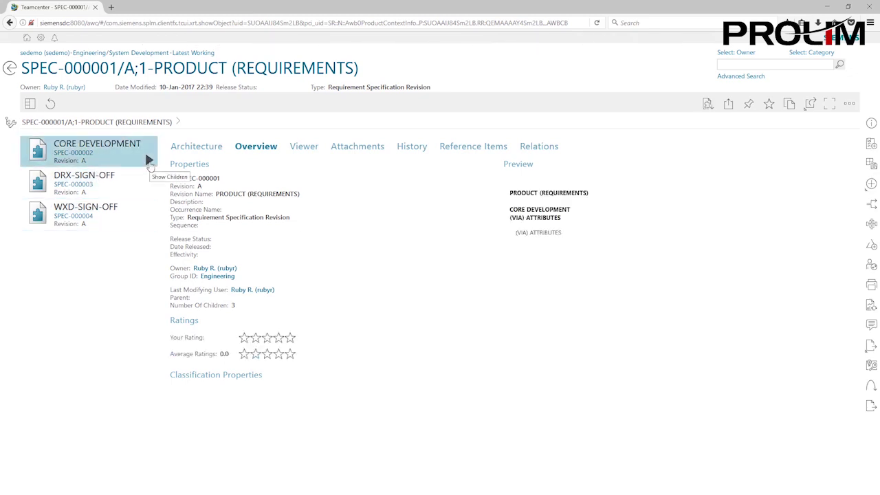
left_click(148, 161)
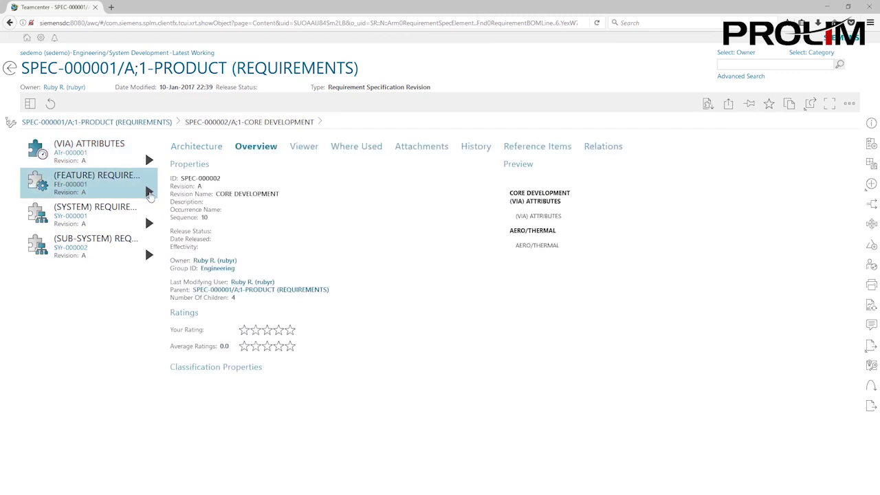
left_click(150, 193)
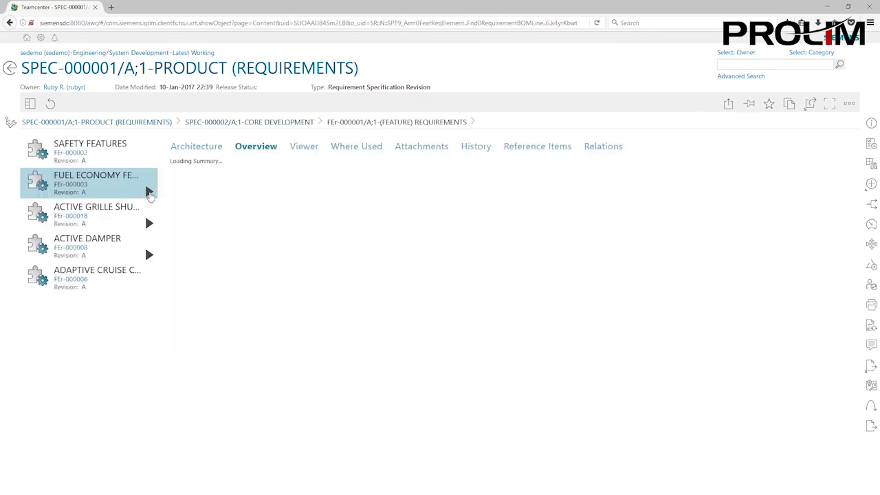
left_click(117, 281)
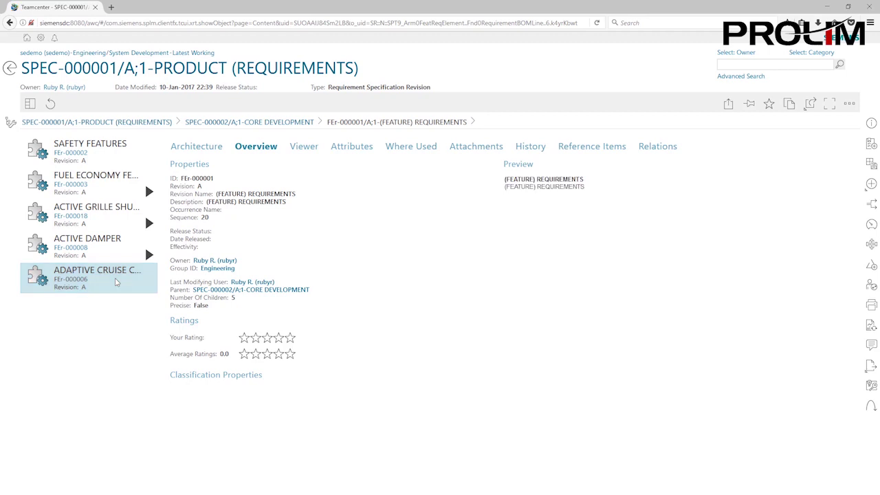
left_click(117, 282)
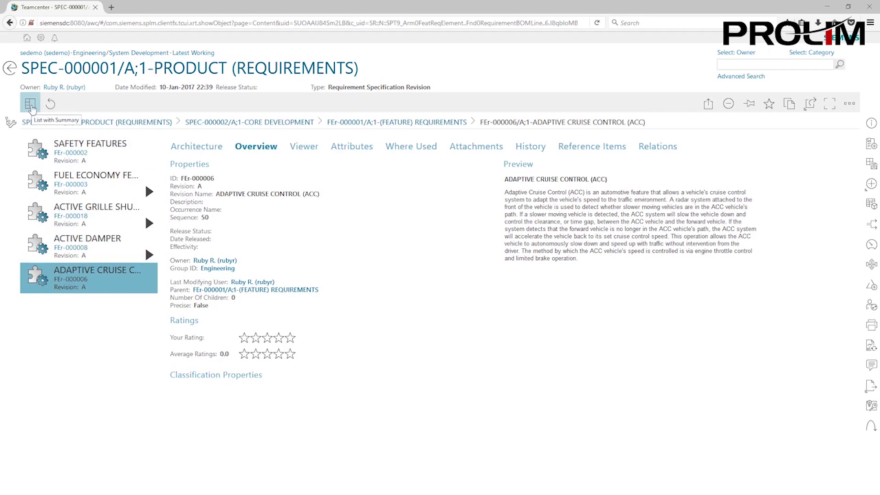
Step: Show the requirements structure as Table with Summary in the Nested layout
left_click(31, 106)
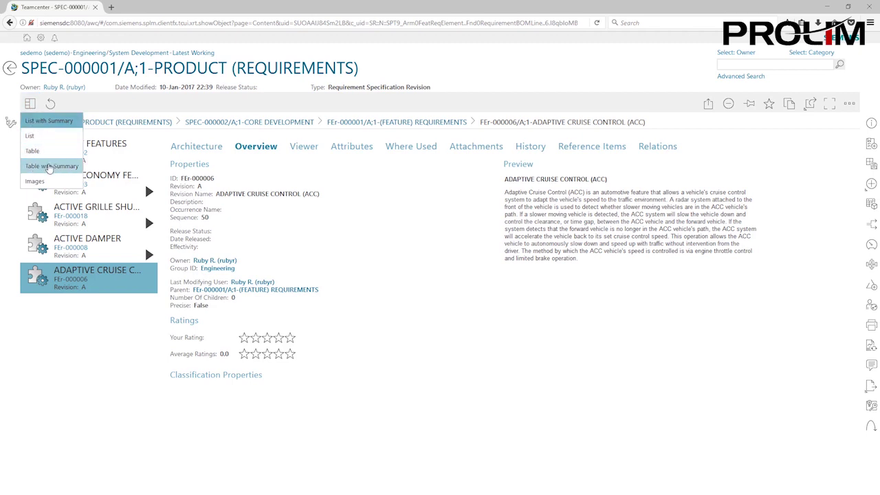
left_click(50, 167)
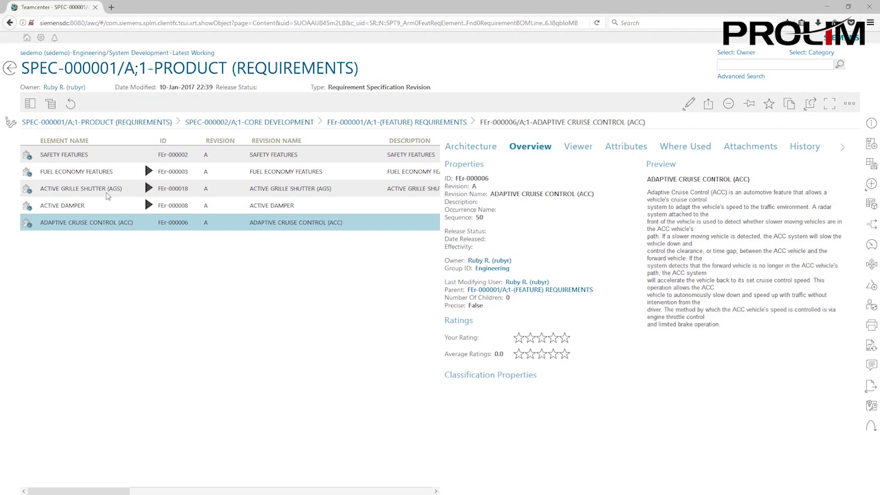
left_click(50, 107)
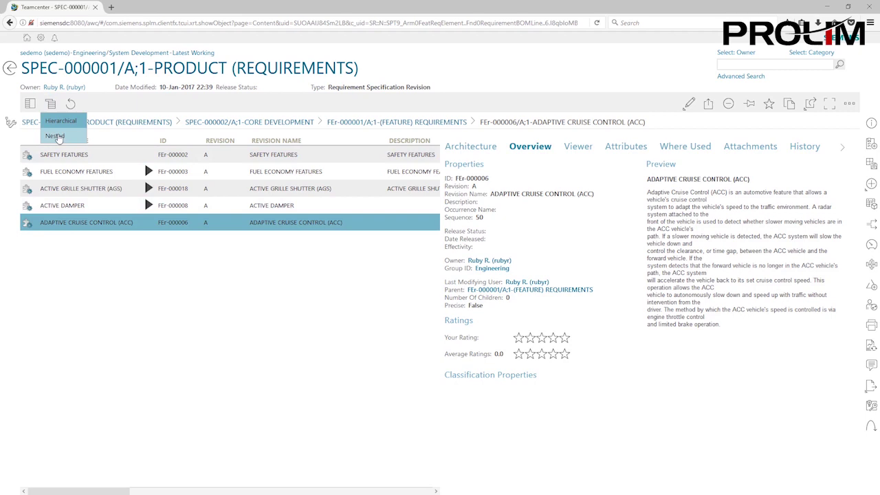
left_click(56, 136)
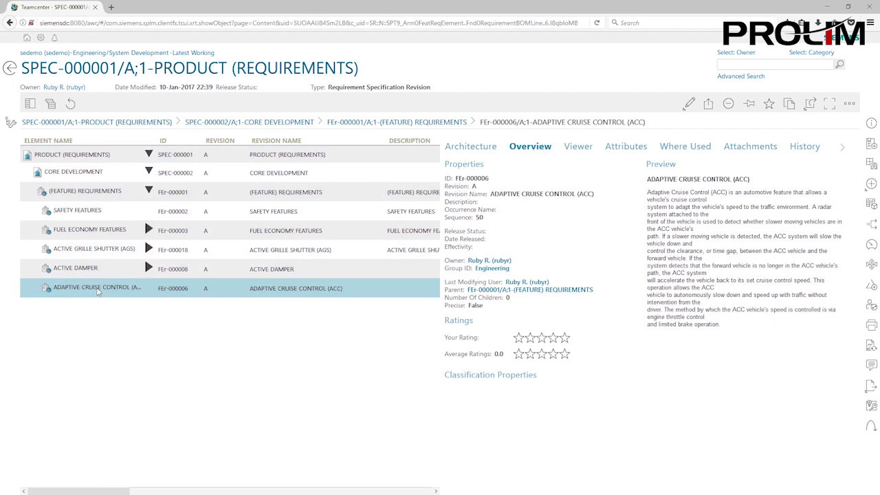
Step: Add a new child functional requirement named Set Speed to ADAPTIVE CRUISE CONTROL (ACC)
left_click(98, 292)
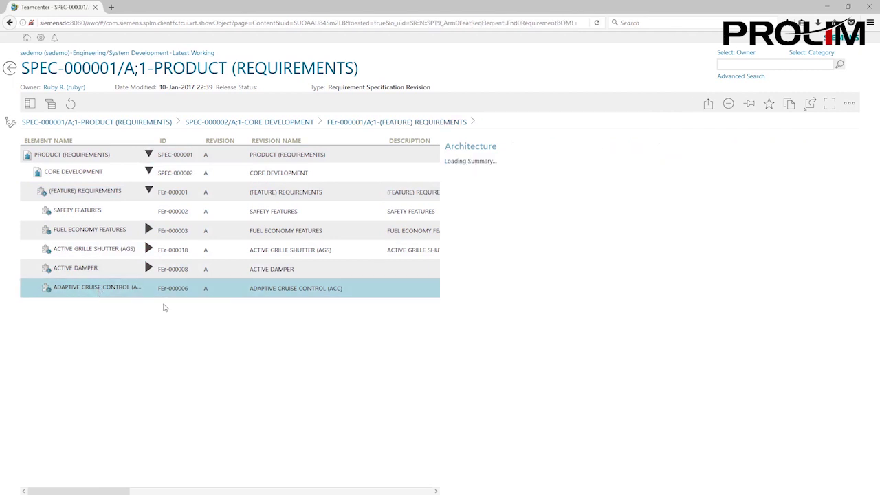
left_click(165, 292)
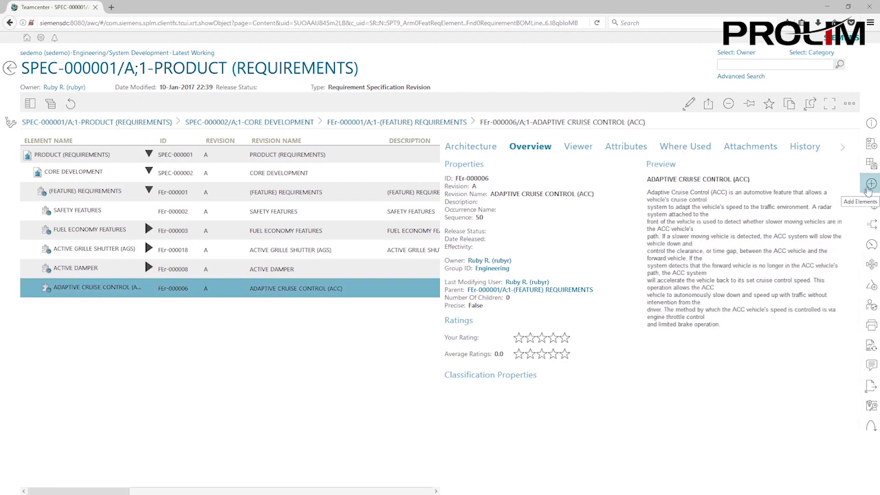
left_click(870, 187)
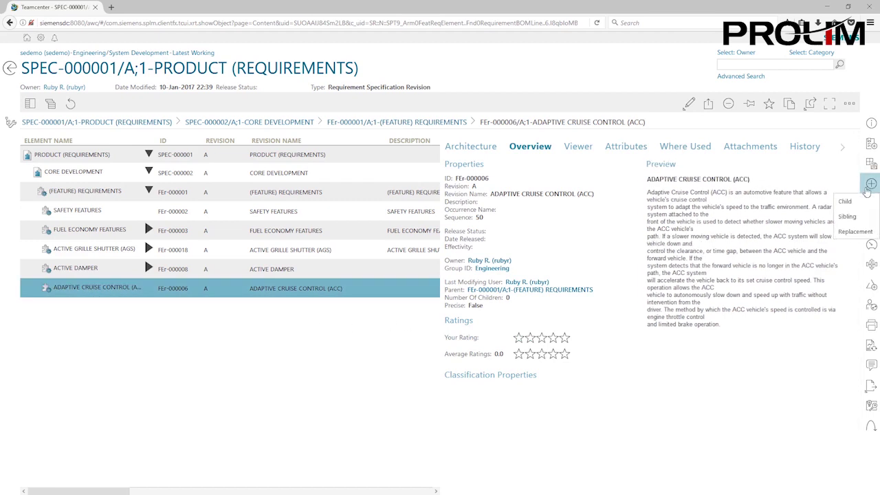
left_click(845, 201)
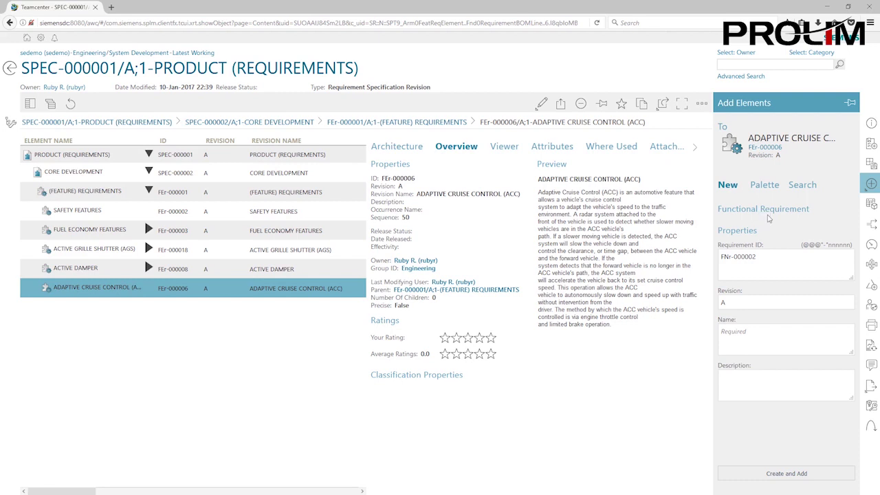
left_click(770, 347)
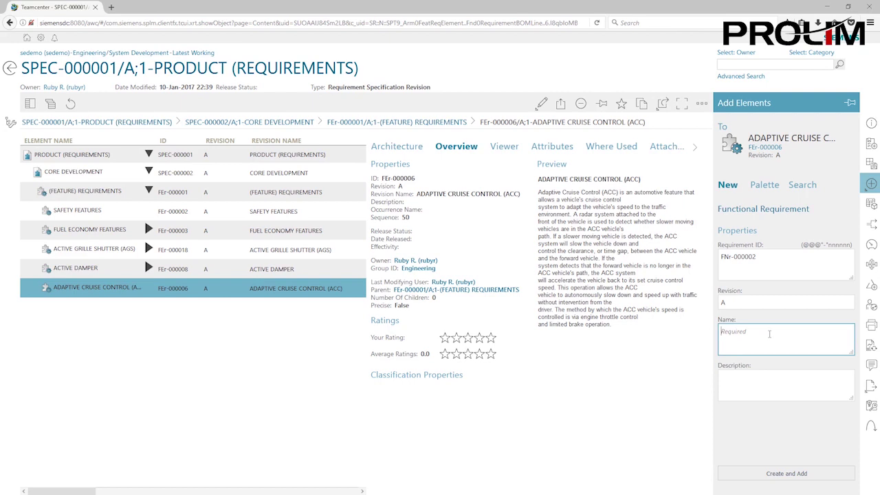
type("Se")
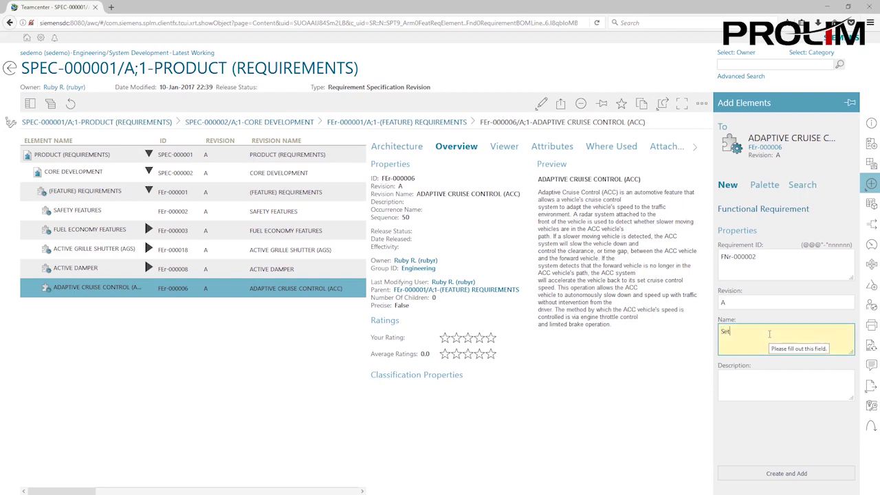
type("t Speed")
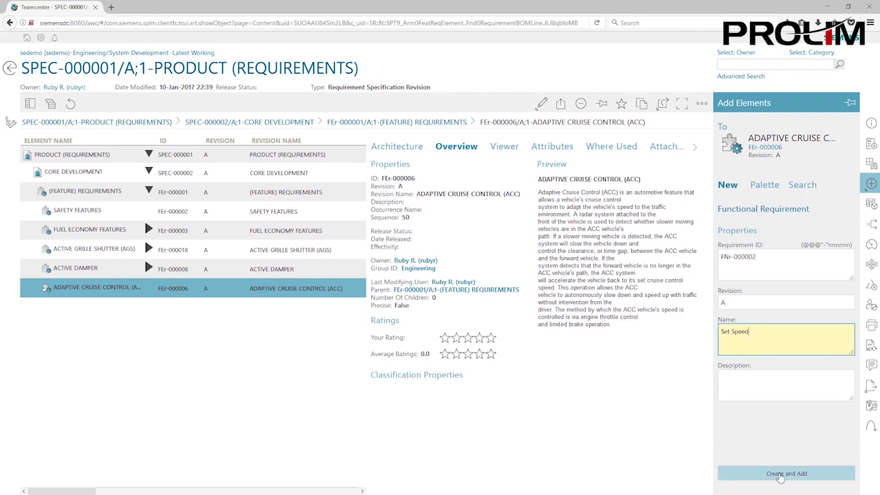
left_click(781, 475)
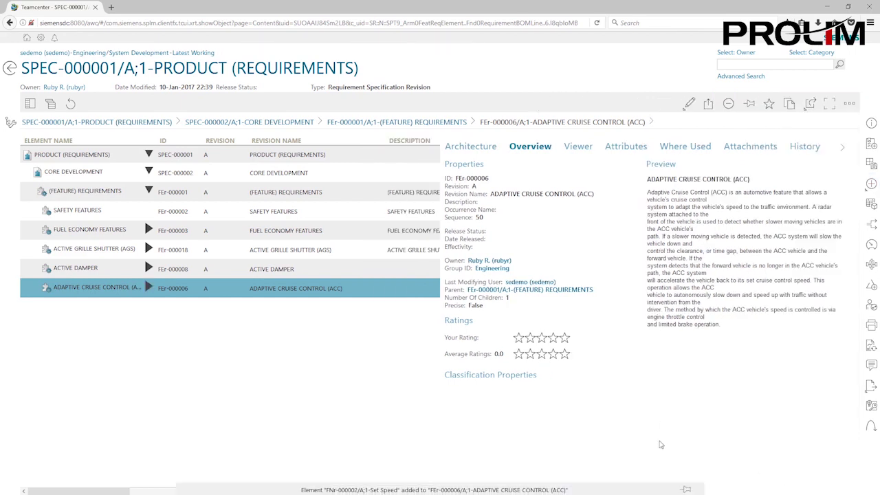
Step: Expand ADAPTIVE CRUISE CONTROL (ACC) and display the content of its Set Speed requirement in the Viewer
left_click(148, 288)
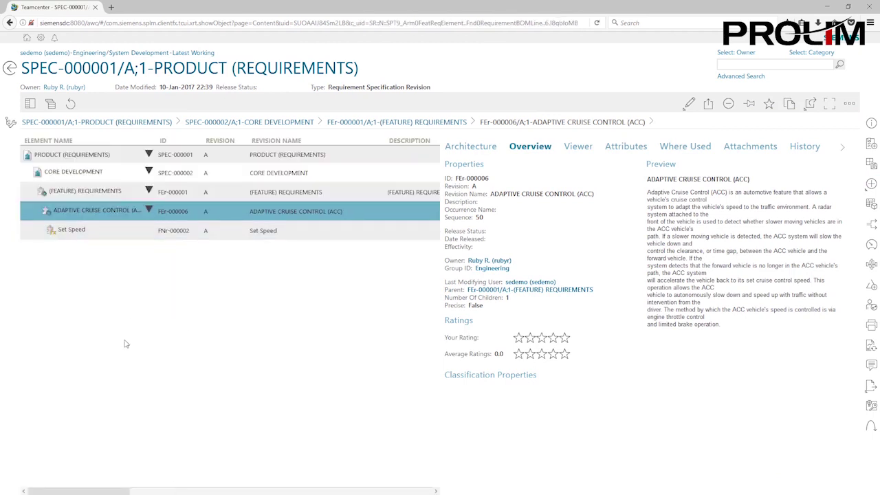
left_click(102, 238)
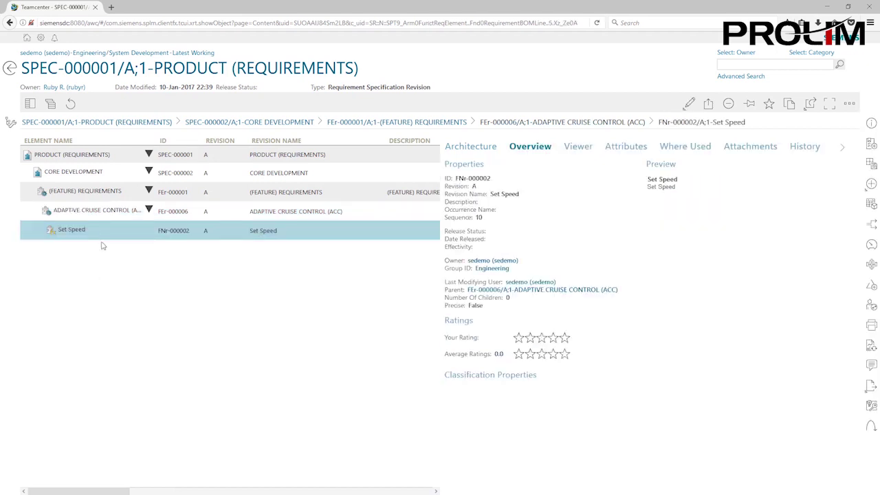
left_click(578, 149)
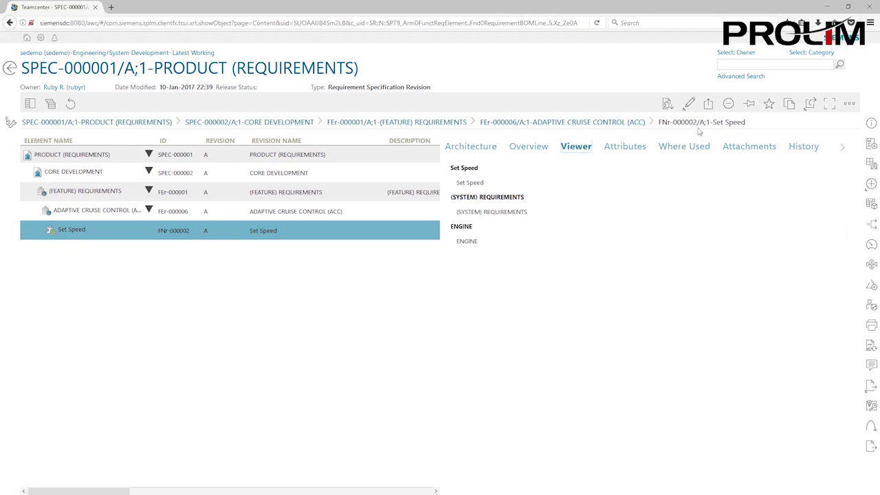
Step: Replace Set Speed's body text with the statement that the personalized set speed mode shall be displayed and resettable by the driver when active, and save
left_click(688, 108)
left_click(694, 121)
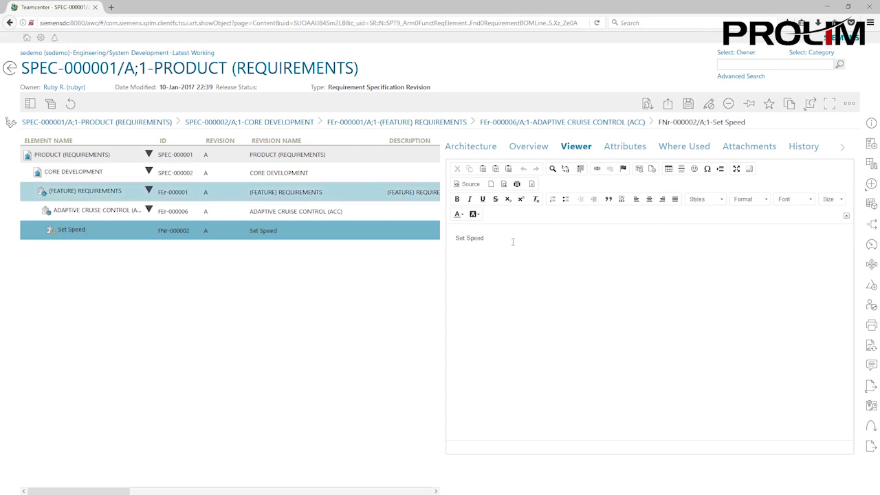
left_click_drag(514, 244, 457, 245)
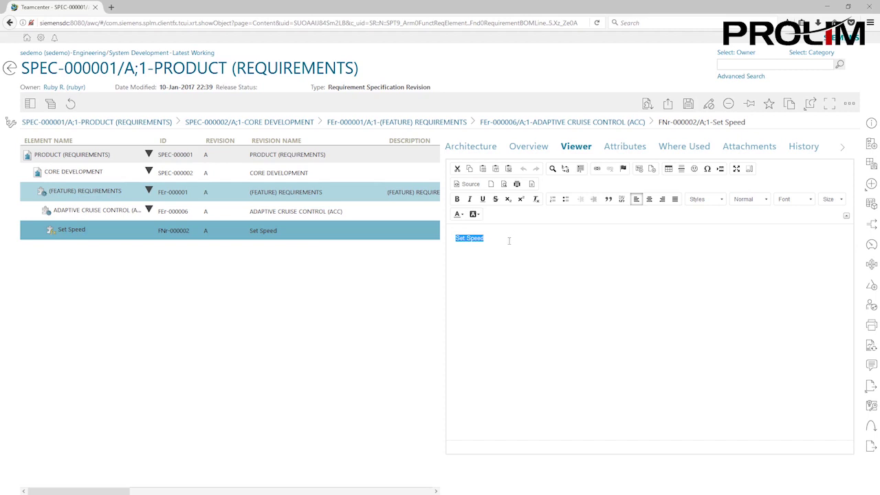
left_click(509, 241)
type("The personalized set speed mode shall be displayed for the driver and be possible to reset if desired by the driver if this feature is active in the vehicle.")
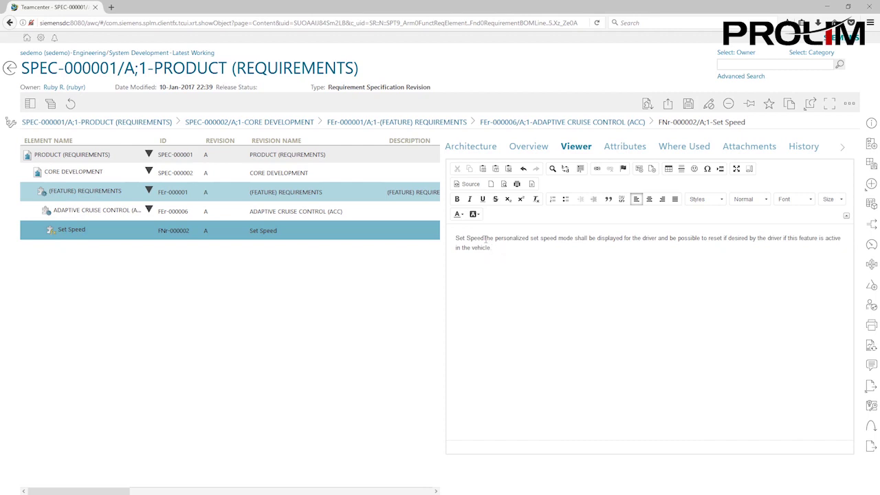
left_click_drag(484, 238, 453, 239)
key("BackSpace")
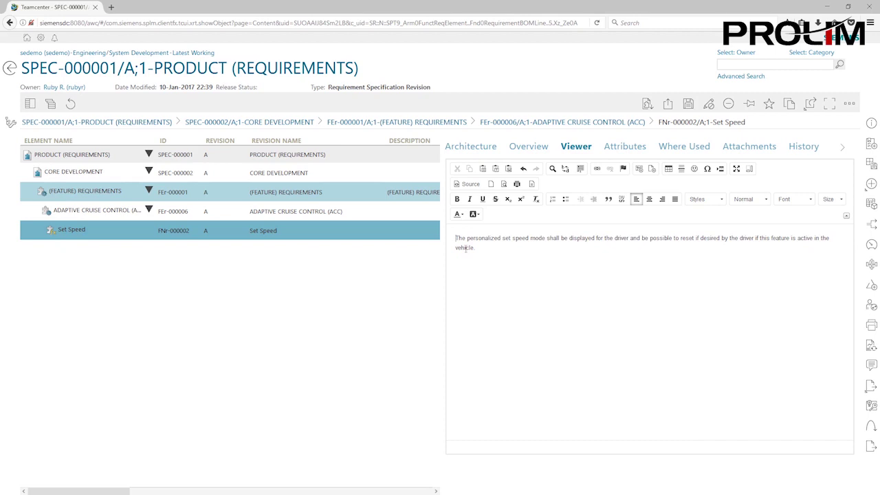
left_click_drag(456, 239, 485, 257)
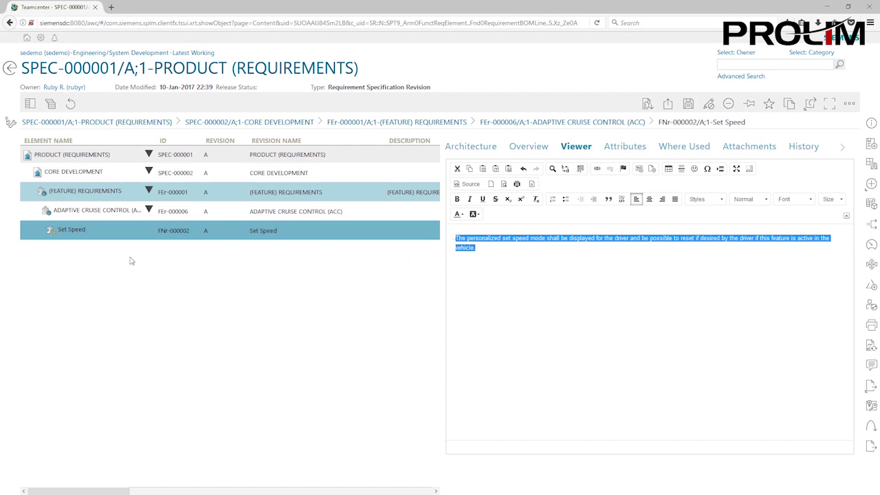
left_click(85, 237)
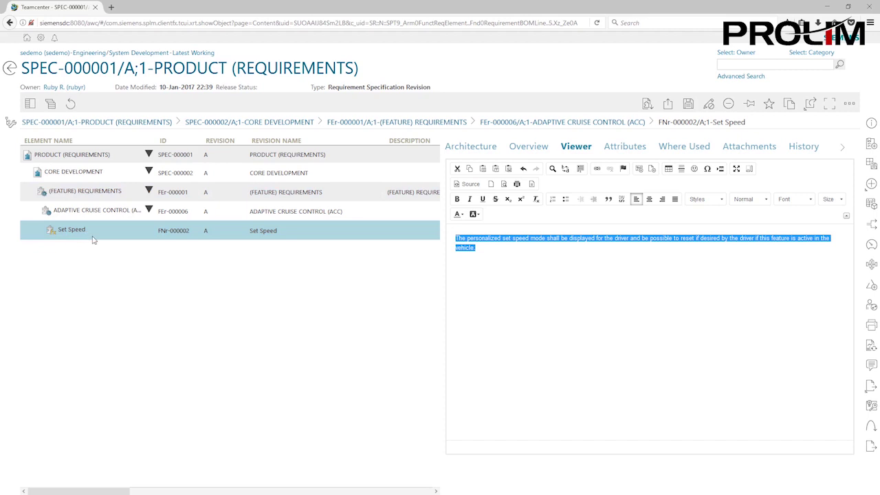
left_click(480, 252)
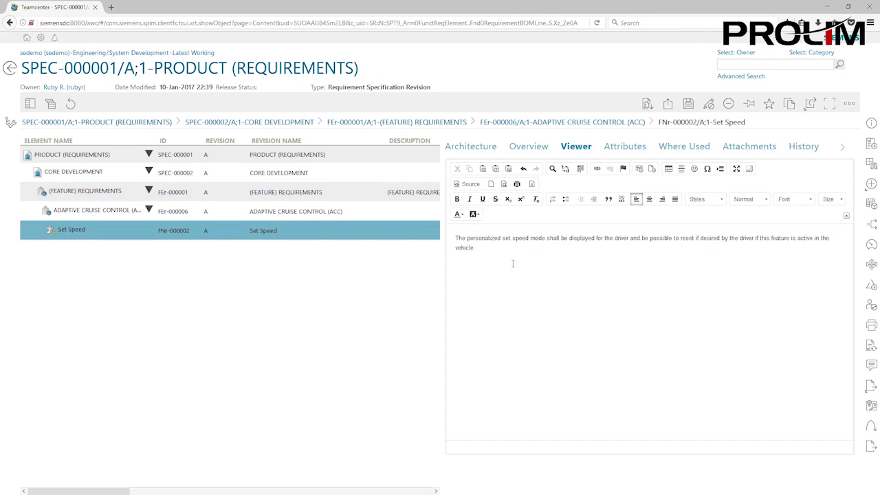
left_click(688, 107)
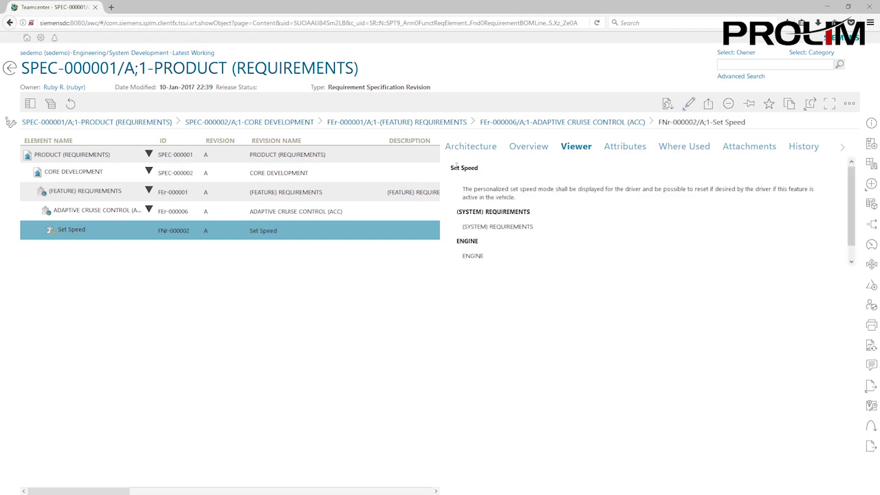
left_click_drag(463, 191, 523, 201)
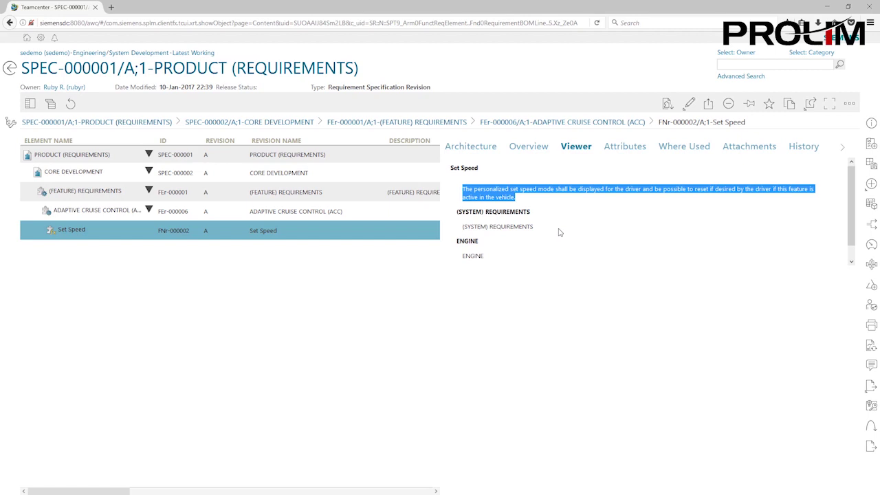
left_click(559, 233)
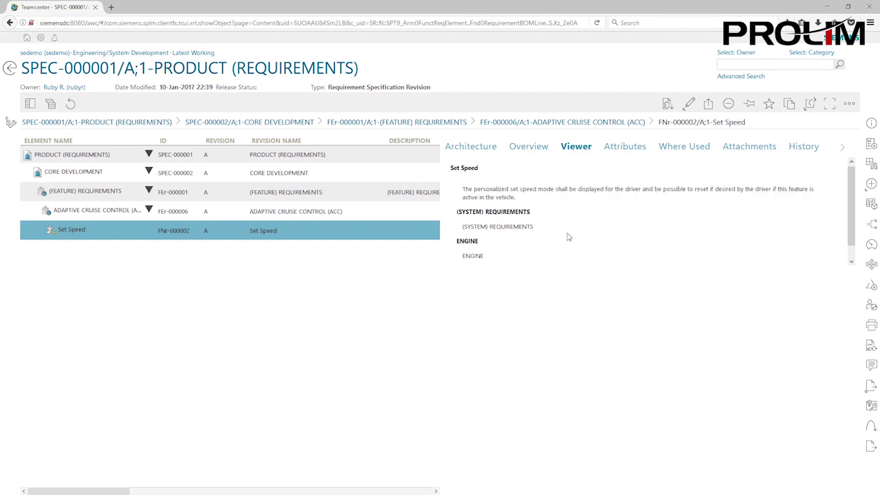
left_click(108, 223)
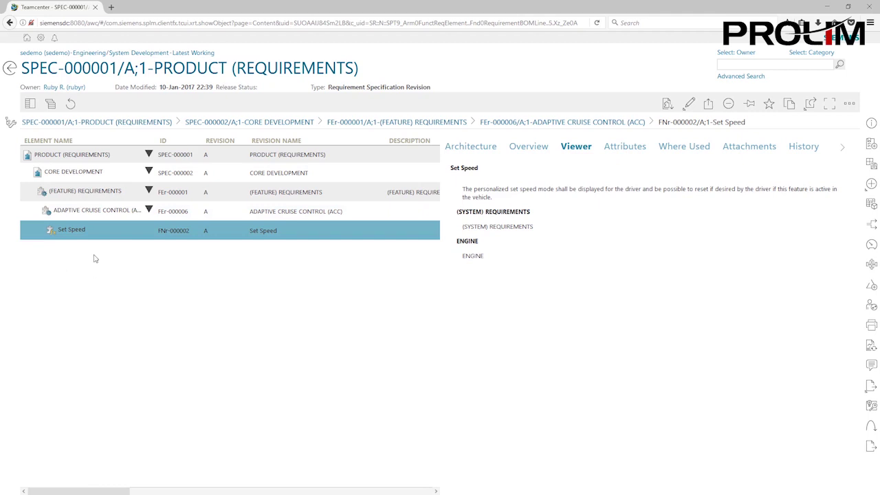
Step: Add a new sibling functional requirement named Adjust Speed next to Set Speed under ADAPTIVE CRUISE CONTROL (ACC)
left_click(871, 192)
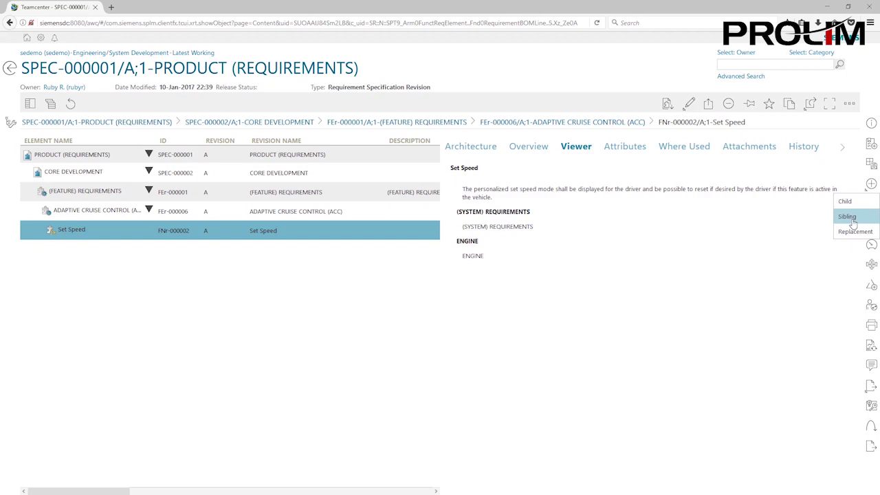
left_click(852, 222)
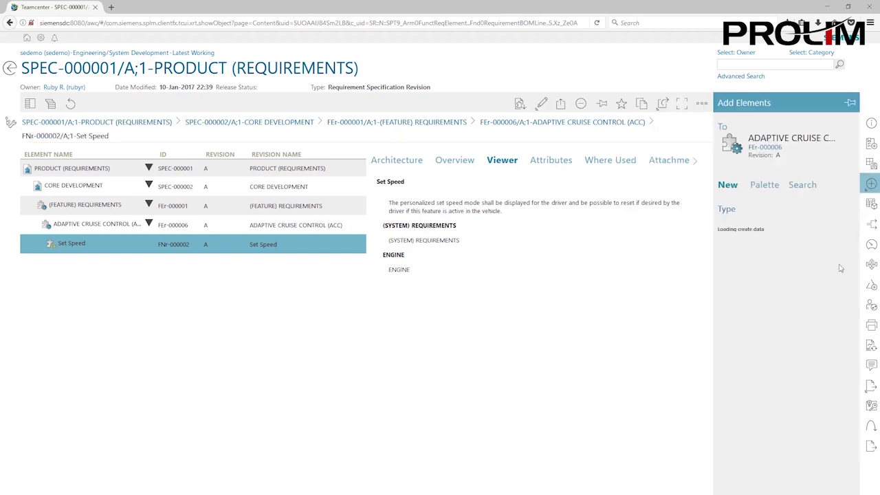
left_click(734, 353)
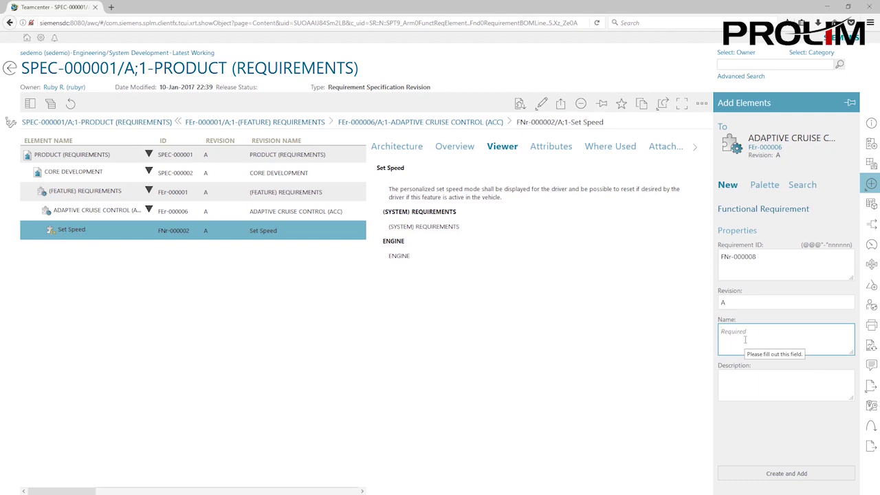
type("Adjust Speed")
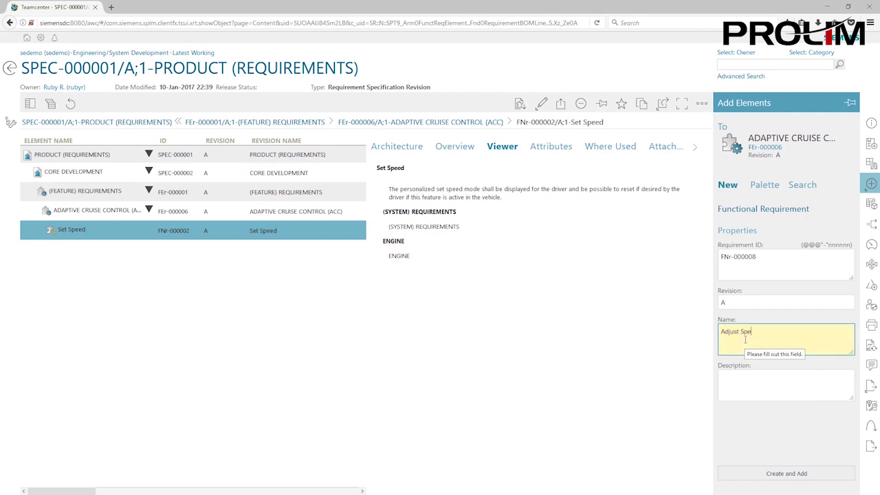
left_click(783, 478)
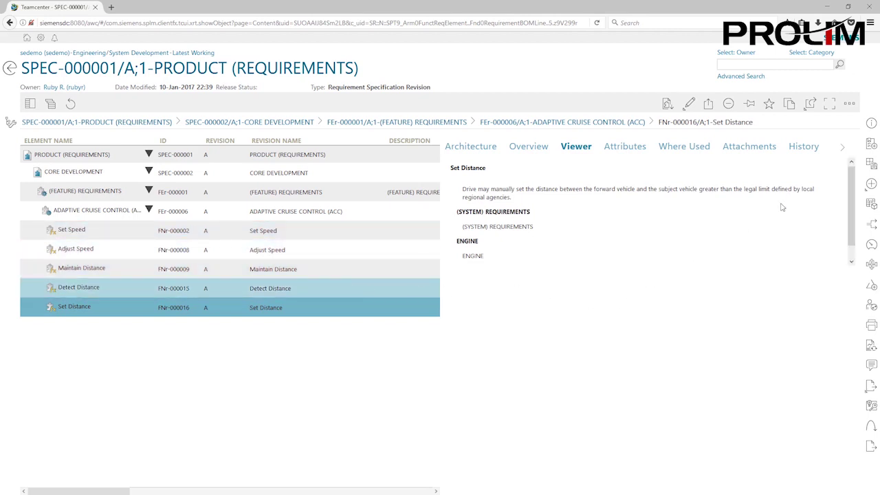
Step: Add a new sibling functional requirement named Obstacle Detection after Set Distance under ADAPTIVE CRUISE CONTROL (ACC)
left_click(869, 192)
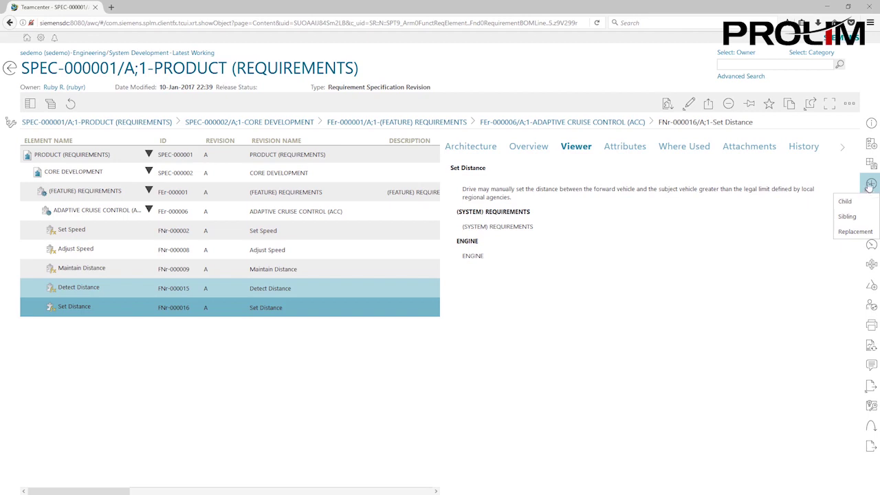
left_click(846, 218)
left_click(750, 339)
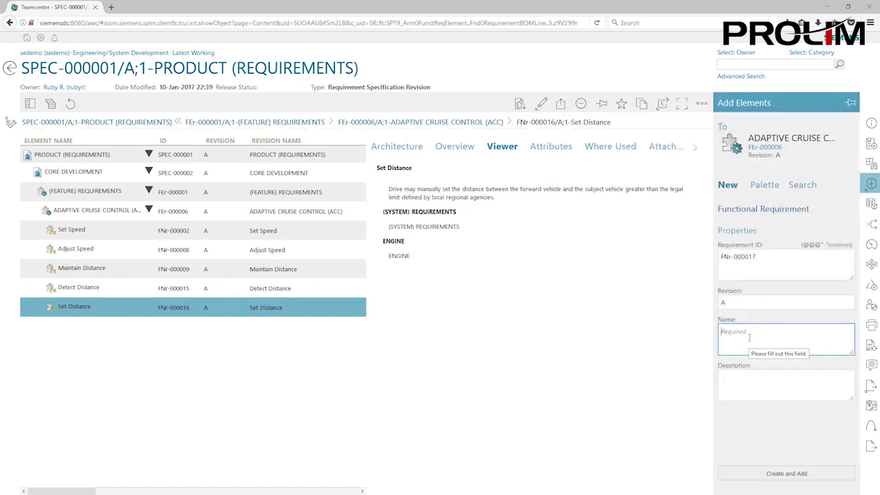
type("Ob")
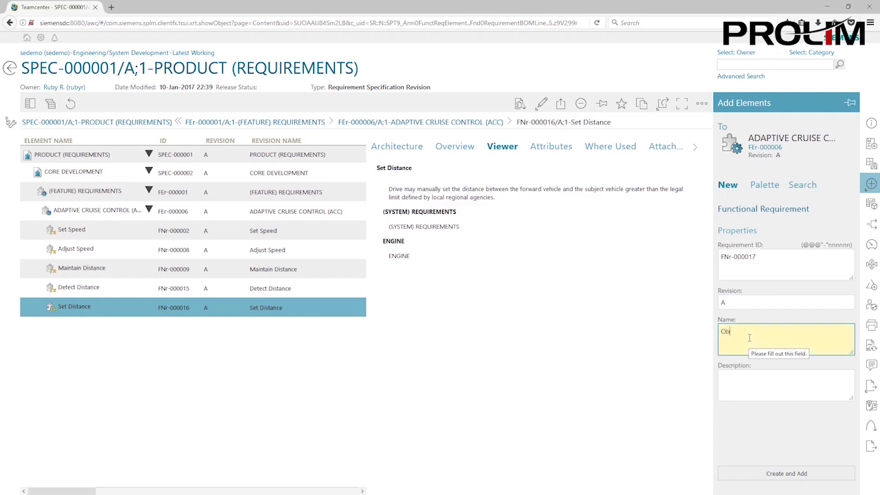
type("stanc")
key("BackSpace")
key("BackSpace")
type("cle Detection")
left_click(786, 473)
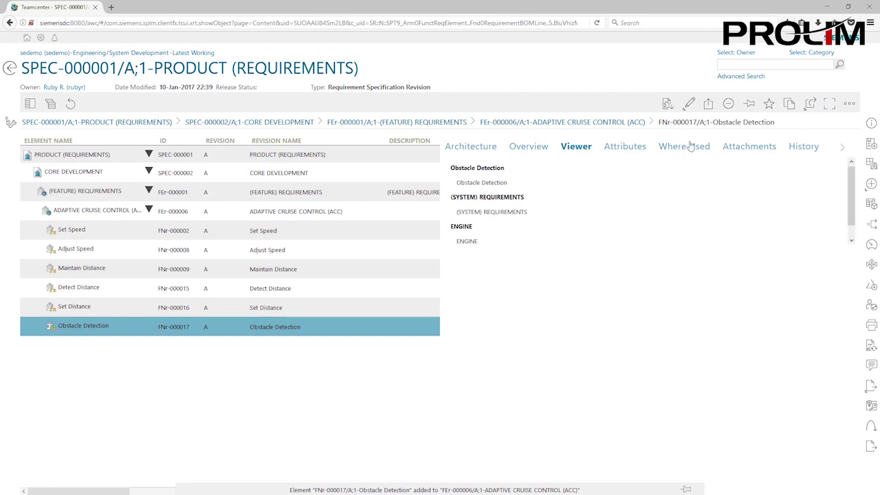
Step: Replace Obstacle Detection's body with "Subject vehicle shall brake to a complete stop until the forward object is out of range." plus a minimum-distance table reference
left_click(689, 103)
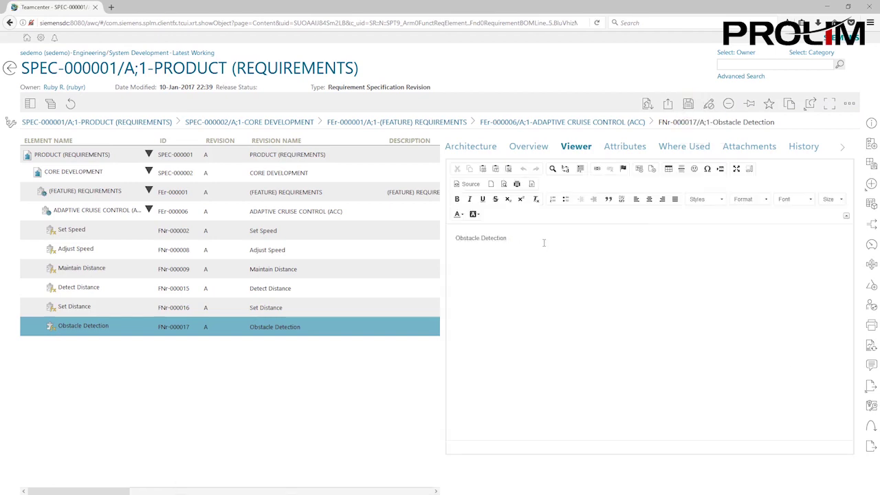
left_click_drag(544, 243, 455, 238)
key("Delete")
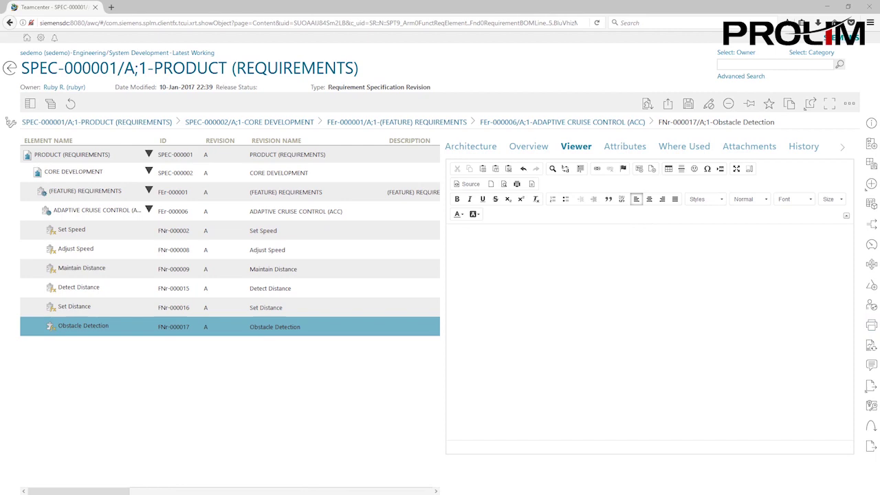
left_click(474, 251)
type("Subject vehicle shall brake to a complete stop until the forward object is out of range.  See table below for minimum distance for complete stop.")
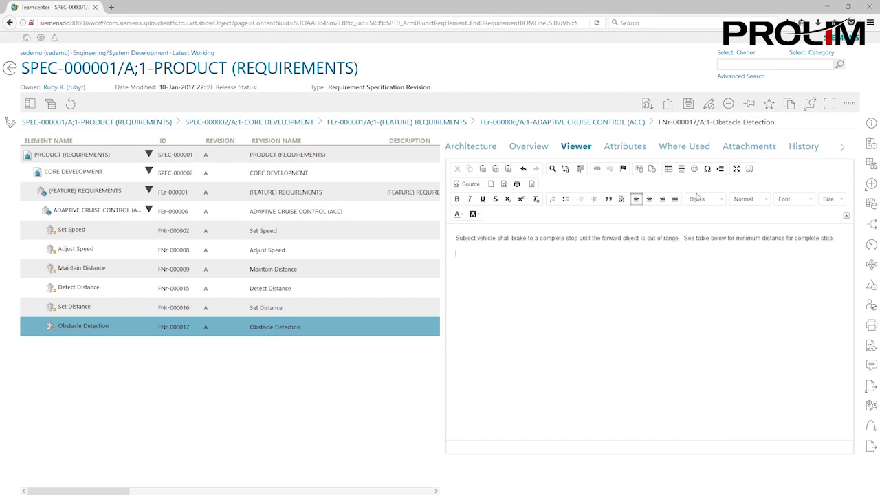
Step: Insert a table with 6 rows and 5 columns below the Obstacle Detection text
left_click(670, 170)
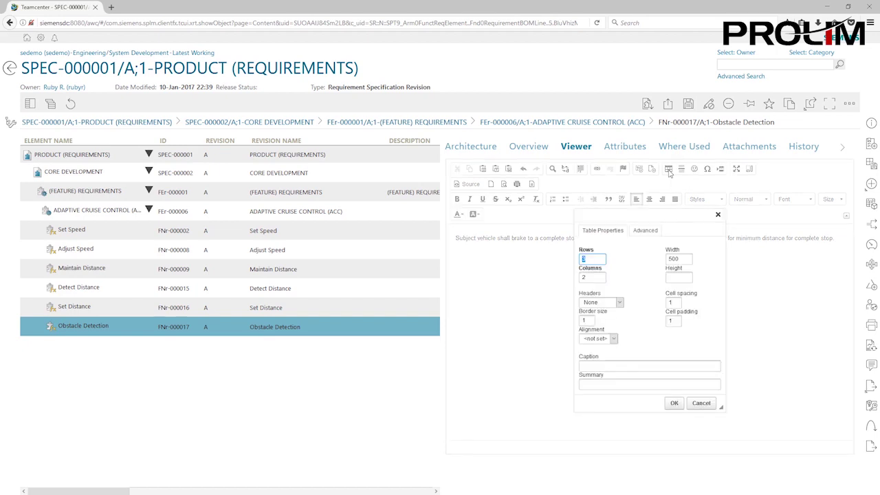
type("3")
key("BackSpace")
type("63")
left_click(592, 276)
left_click(674, 403)
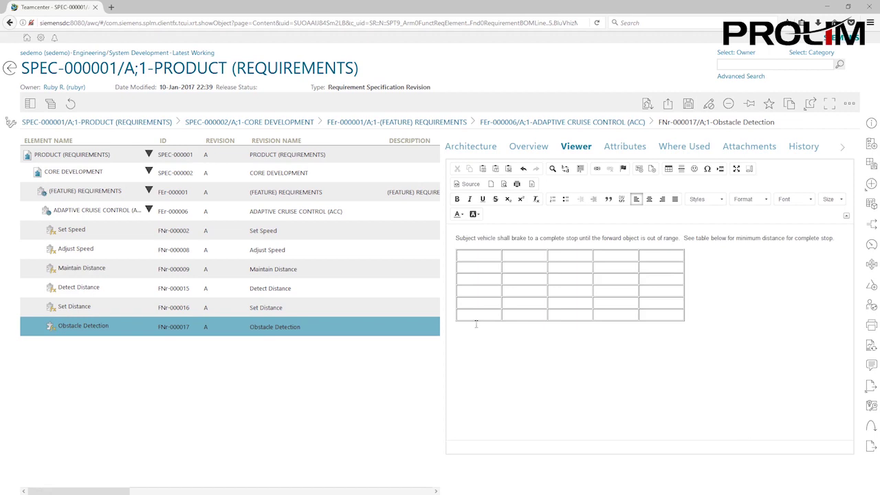
Step: Enter Forward Objects and Weight Range (kg) as the first two column headers of the new table
type("For")
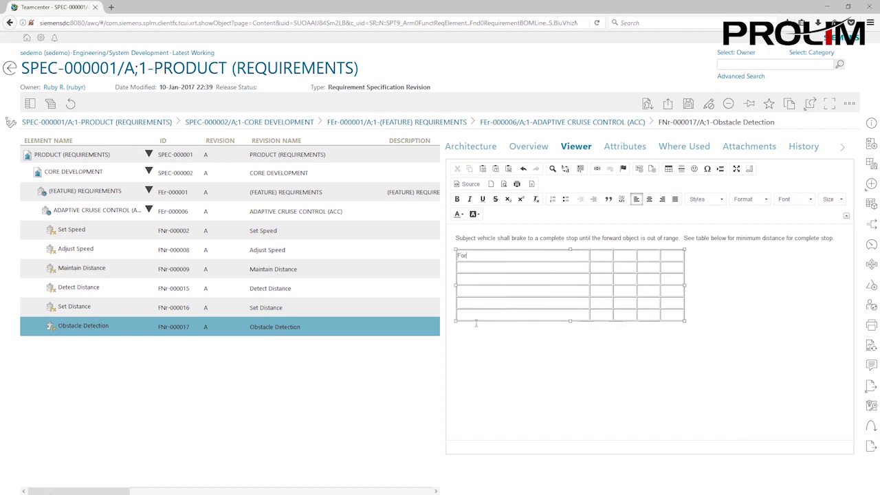
type("wa")
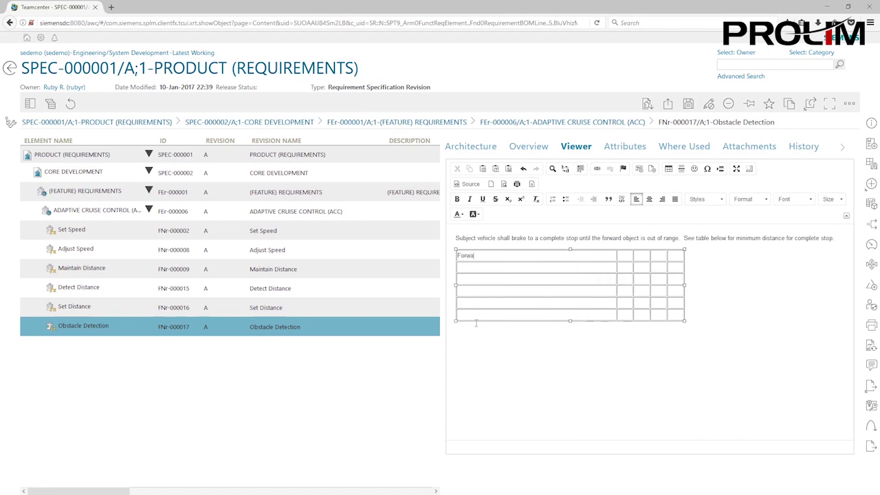
type("rd O")
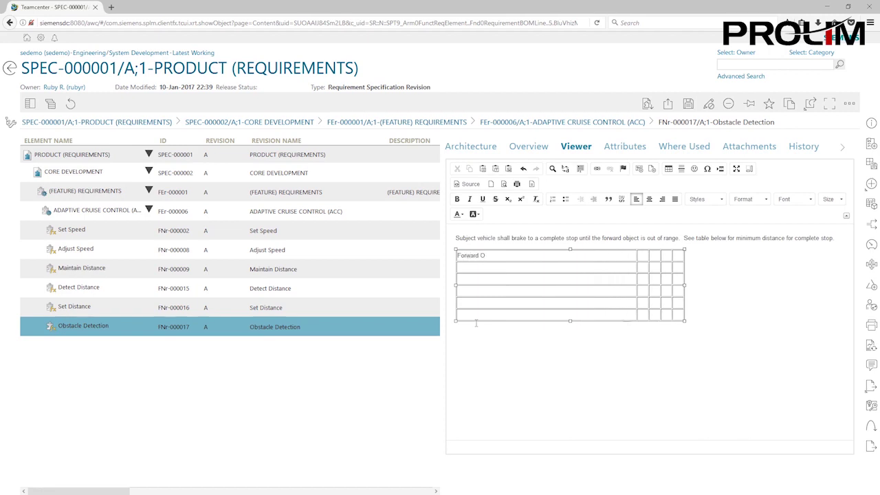
type("bje")
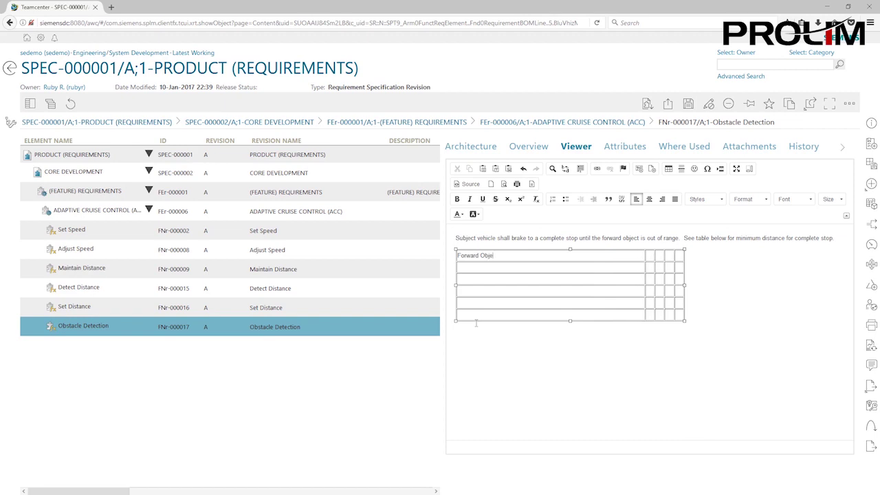
type("ct")
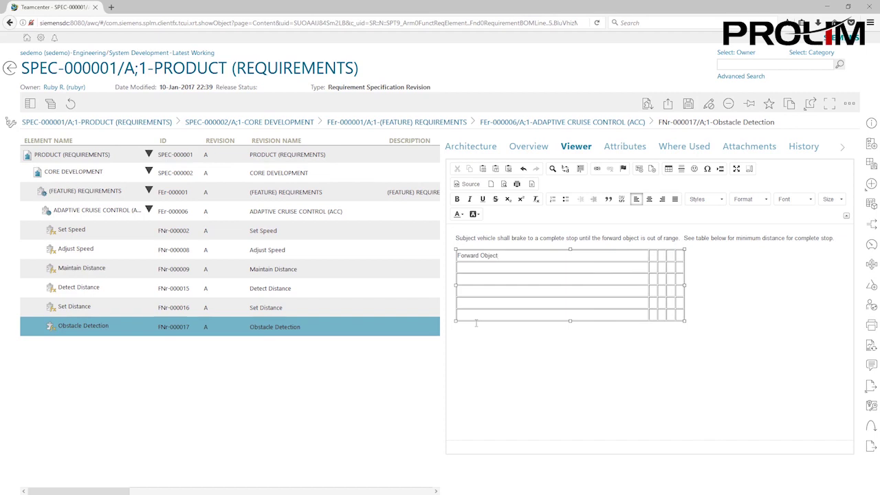
type("s")
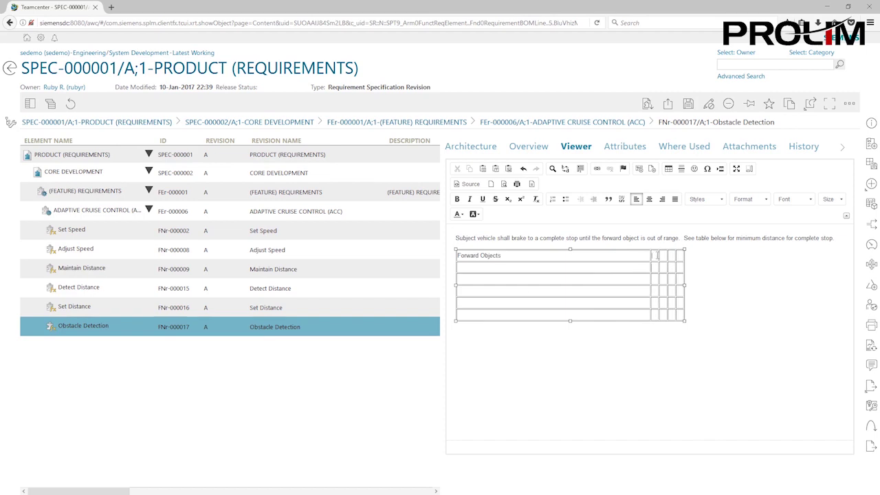
left_click(656, 255)
type("Weight")
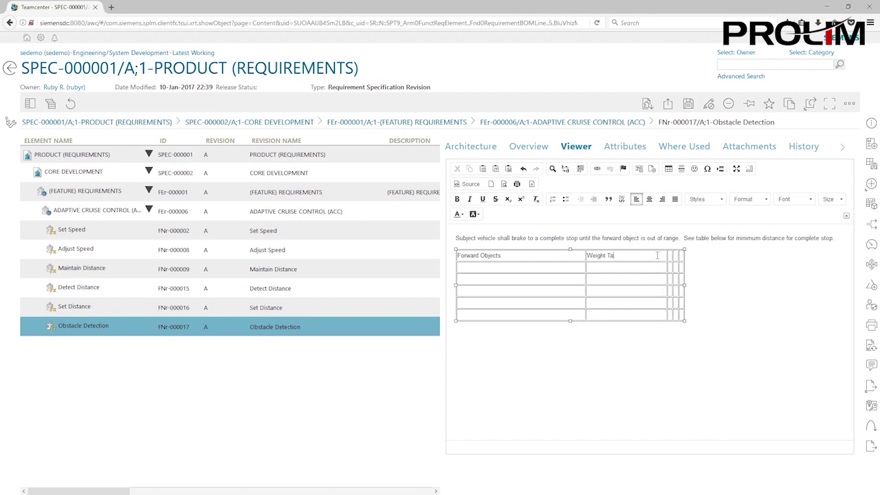
type(" Range")
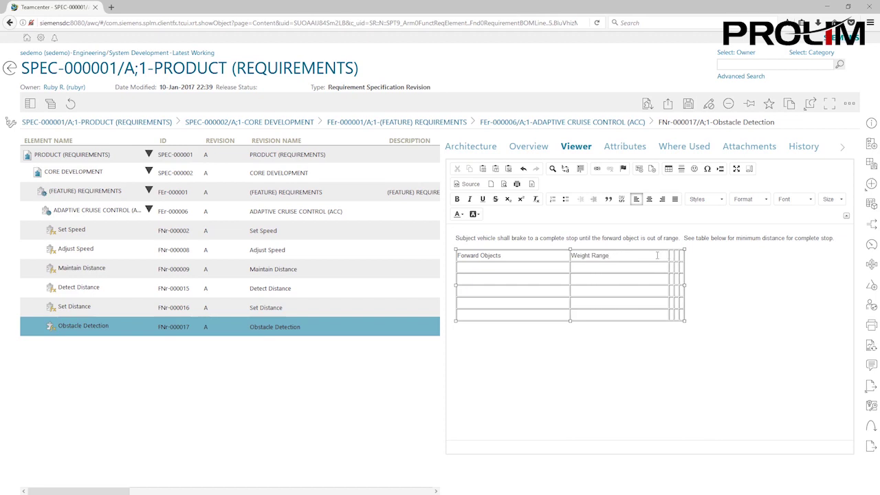
type(" (kg)")
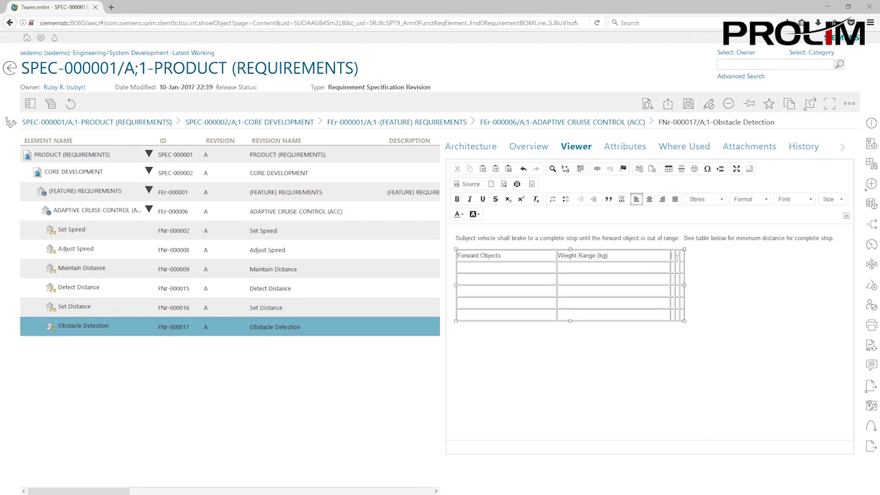
Step: Enter Size LxH (cm) as the third column header of the table
left_click(675, 256)
type("Size")
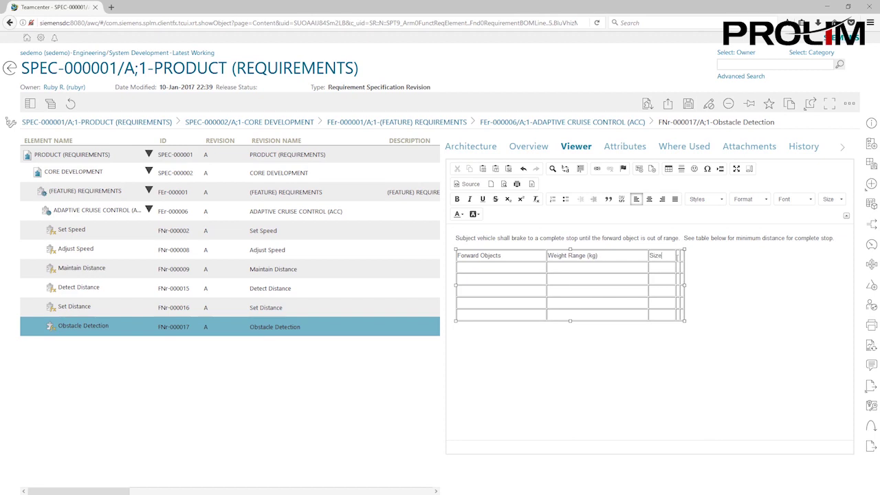
type(" Lx")
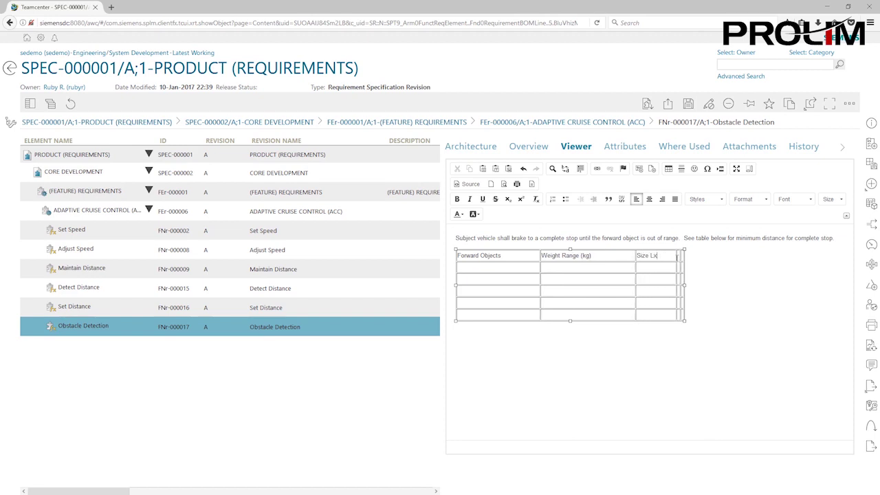
type("H")
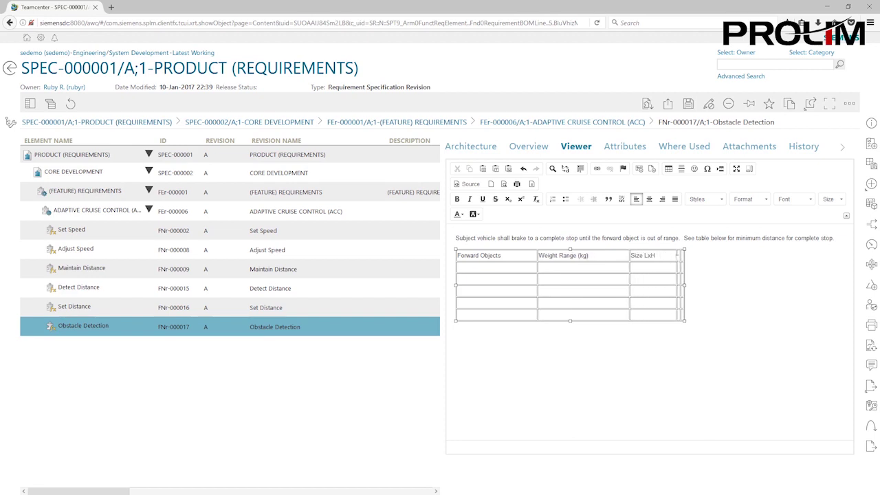
type(" (")
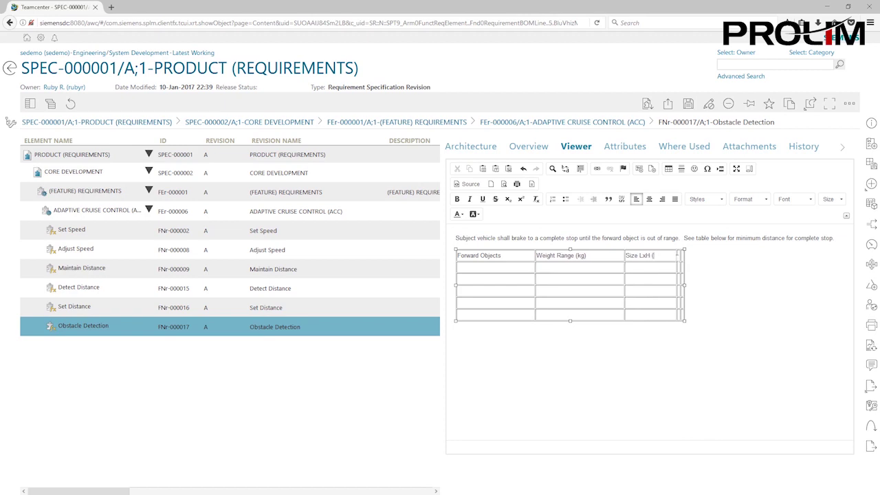
type("cm)")
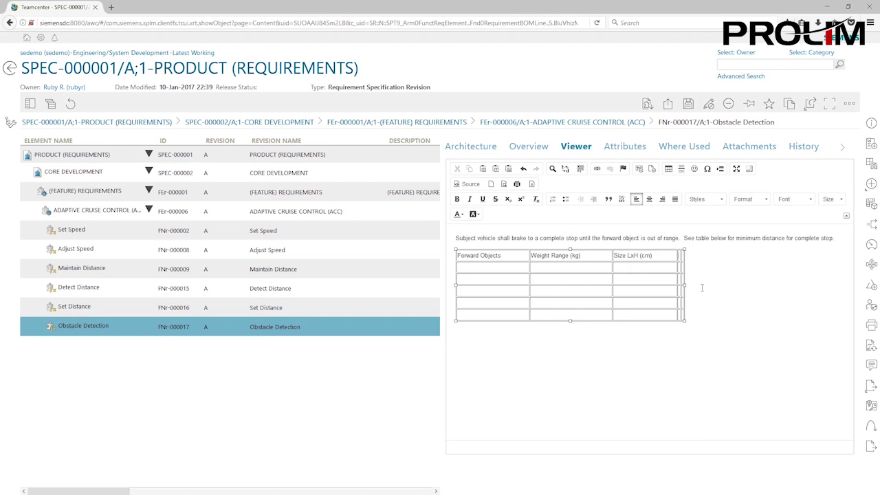
Step: Enter Highway Driving (m) as the fourth column header of the table
key("Tab")
type("Hight")
key("BackSpace")
type("w")
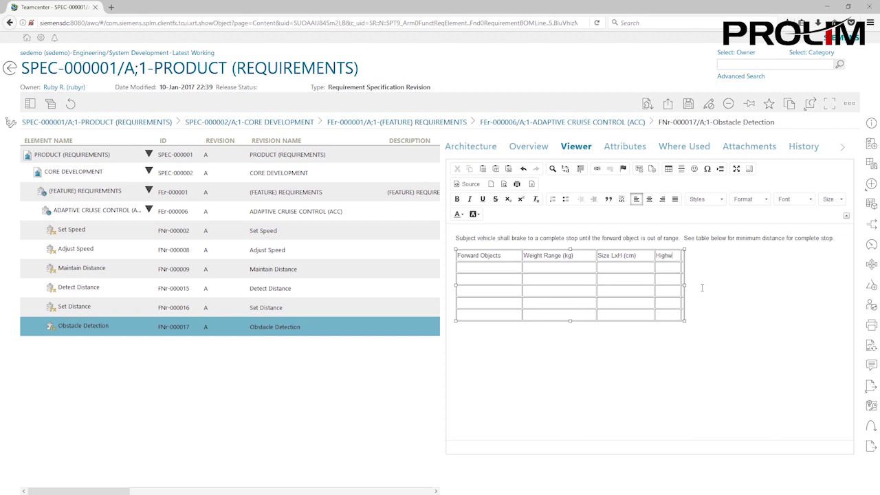
key("BackSpace")
type("wa")
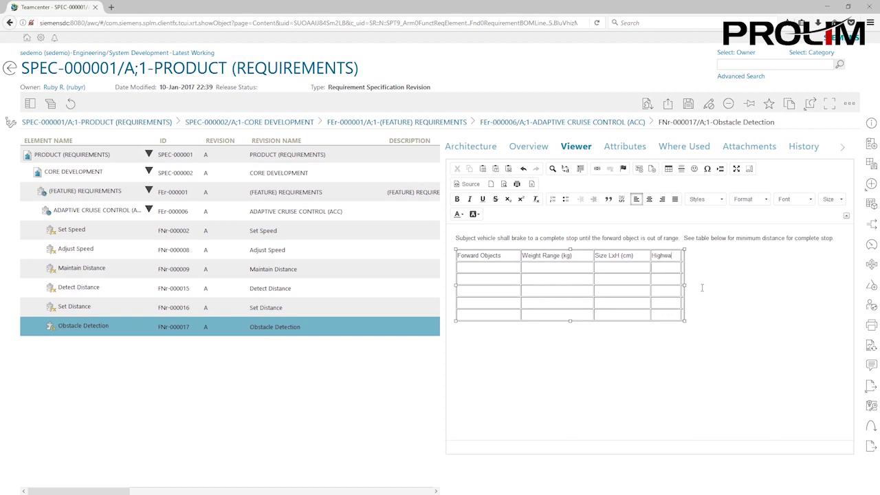
type("y Driving")
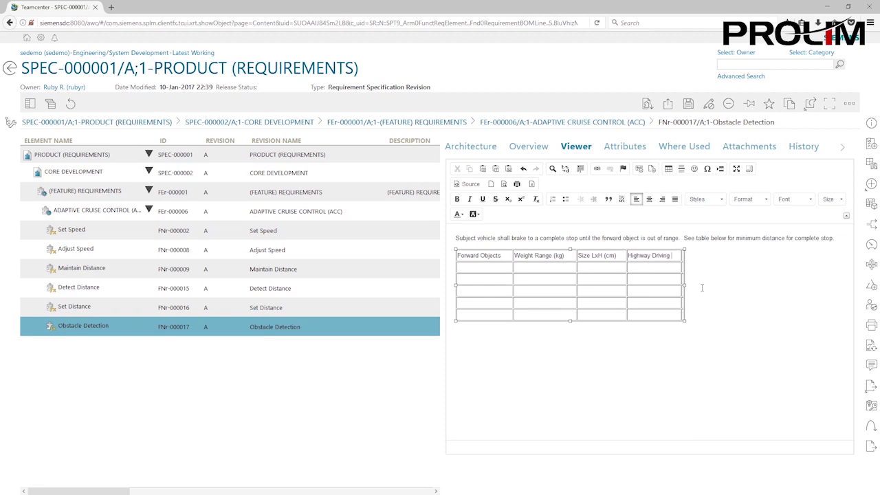
type("(m")
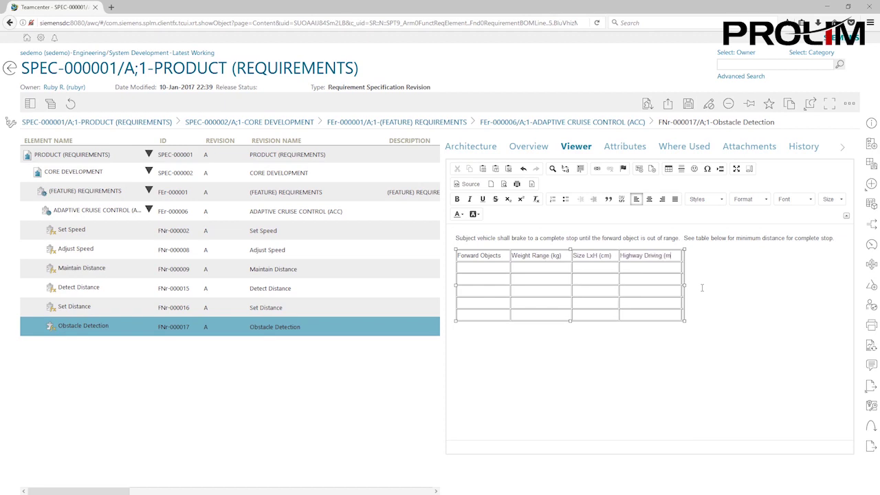
type(")")
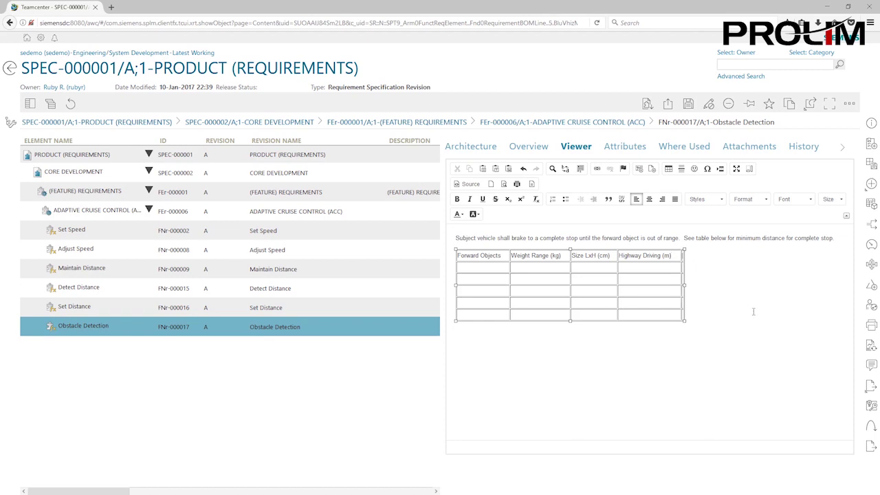
Step: Enter City Driving (m) as the fifth column header of the table
key("Tab")
type("City")
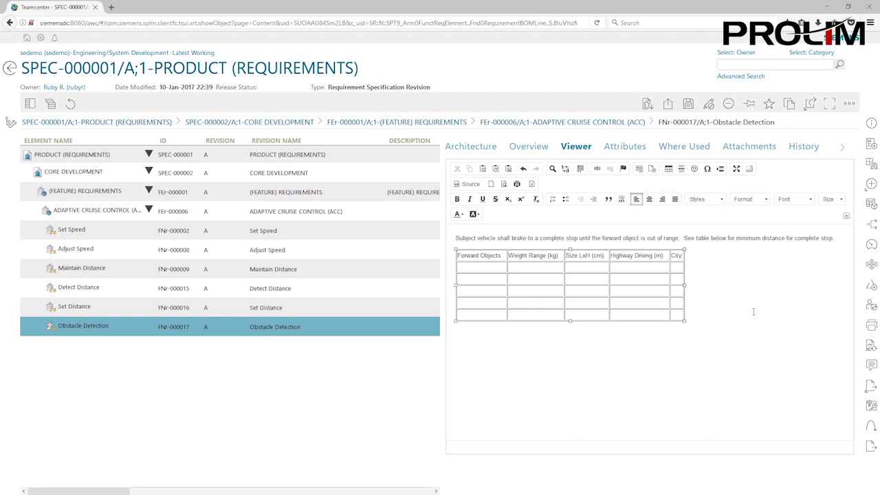
type(" Drivin")
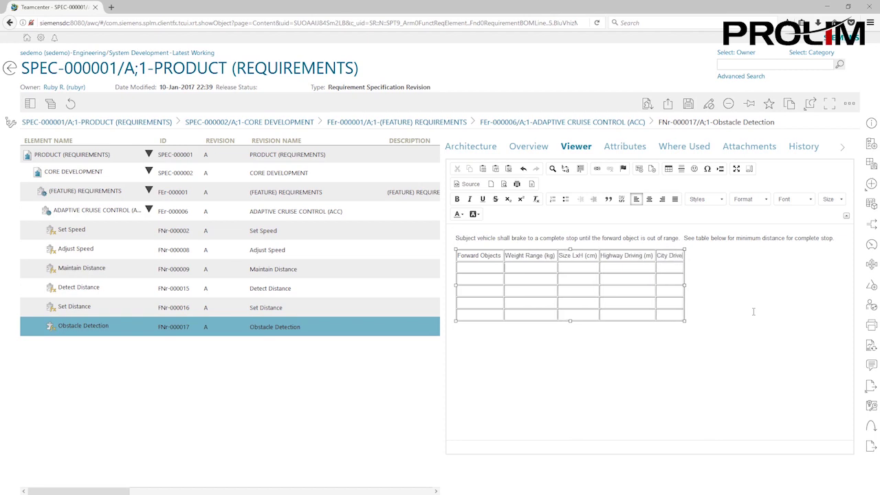
type("g")
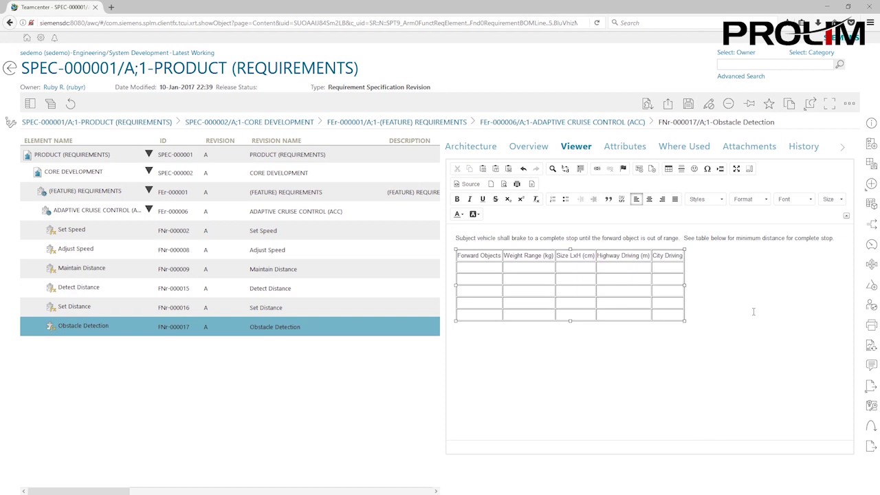
type(" (m)")
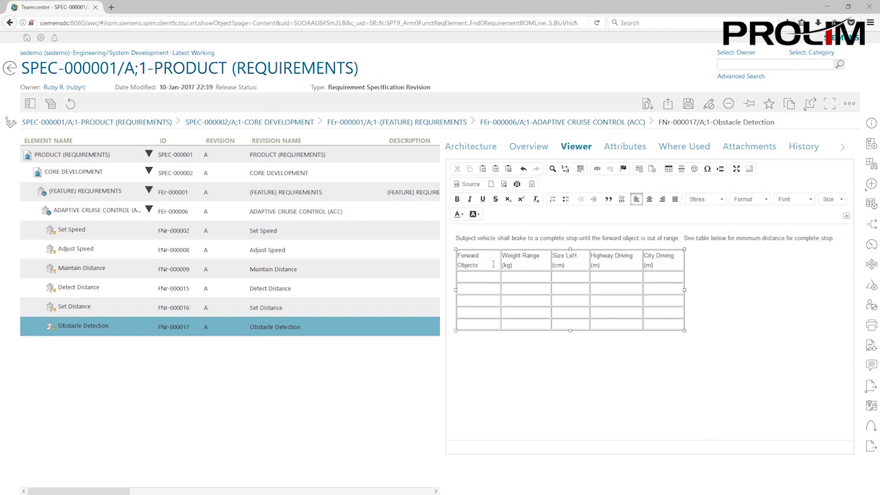
Step: Center the text of all five column headers in the Obstacle Detection table
left_click_drag(515, 265, 497, 255)
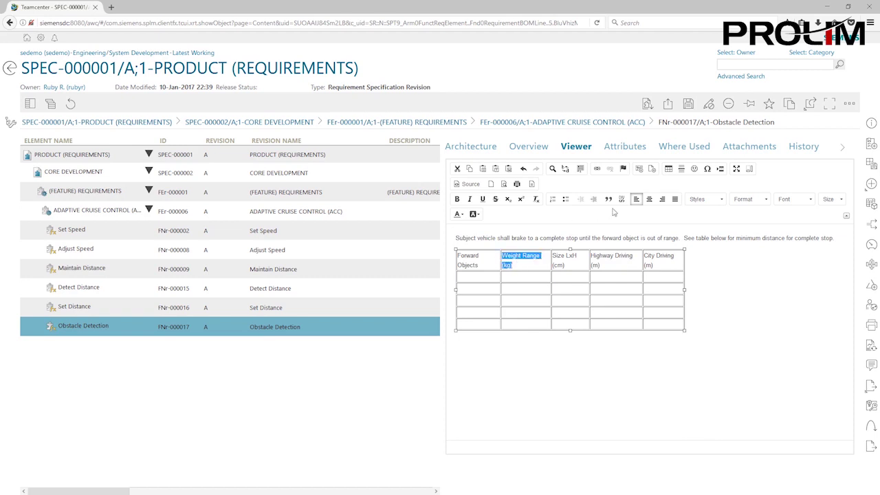
left_click(649, 200)
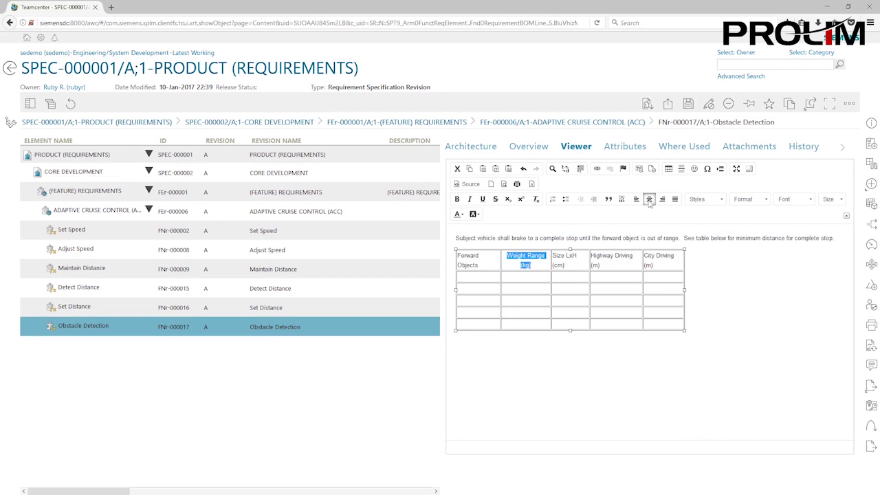
left_click(549, 264)
left_click_drag(550, 264, 598, 265)
left_click(649, 199)
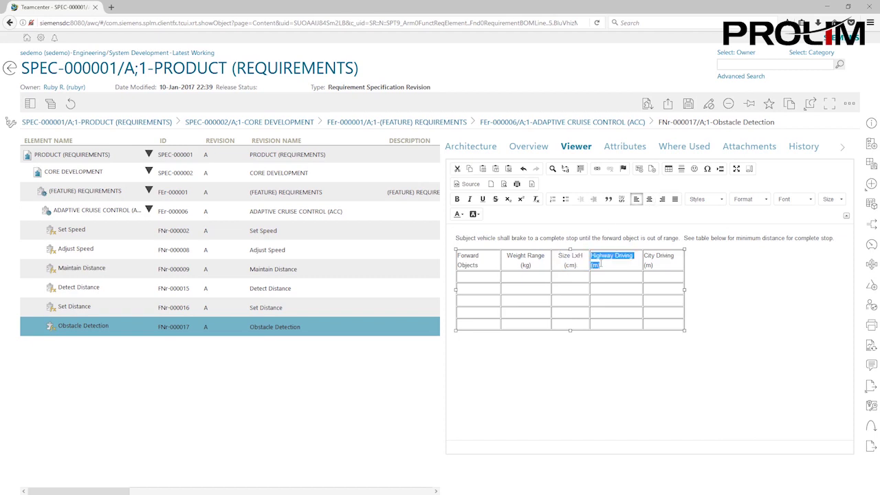
left_click(649, 199)
triple_click(659, 266)
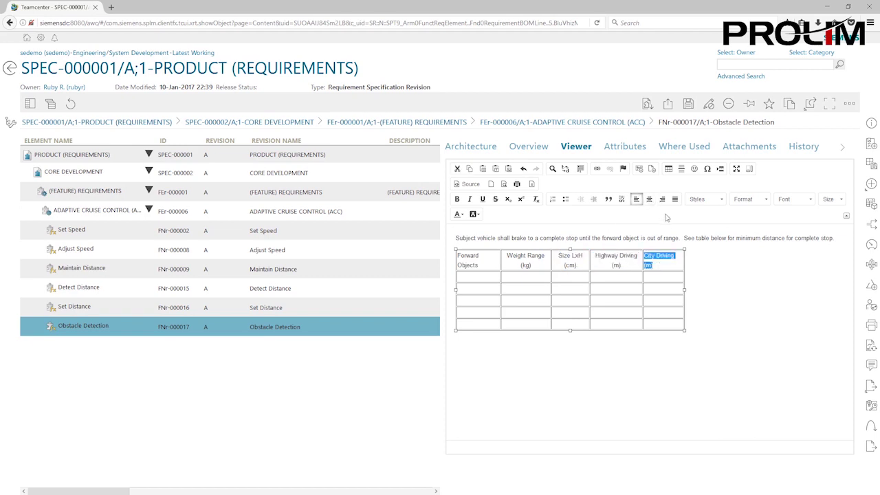
left_click(649, 200)
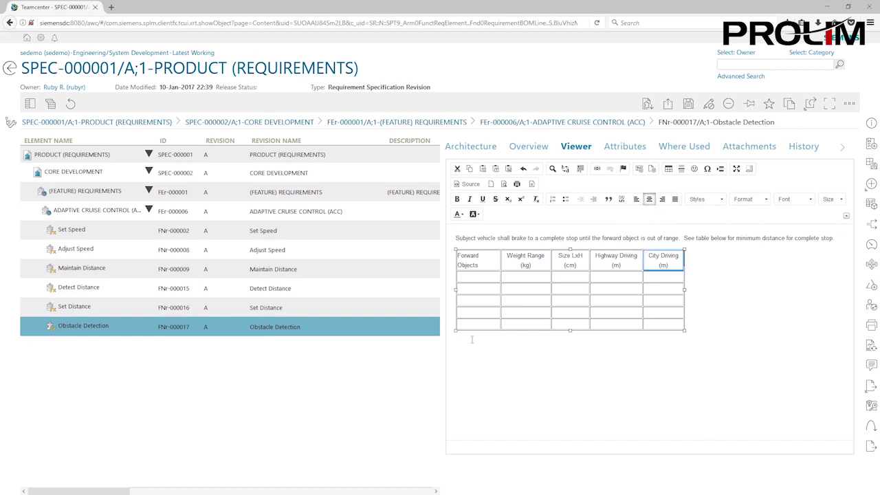
triple_click(485, 266)
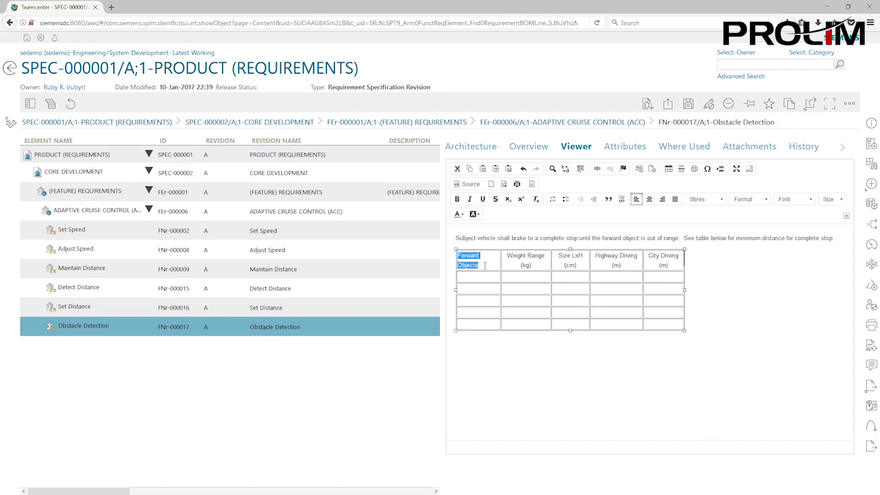
left_click(649, 199)
Step: Make all five column headers of the table bold, from Forward Objects through City Driving (m)
left_click(457, 200)
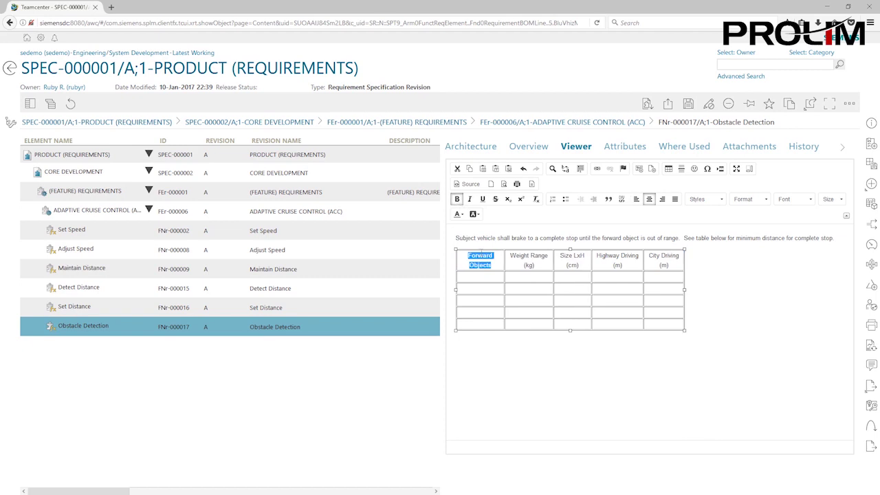
triple_click(530, 264)
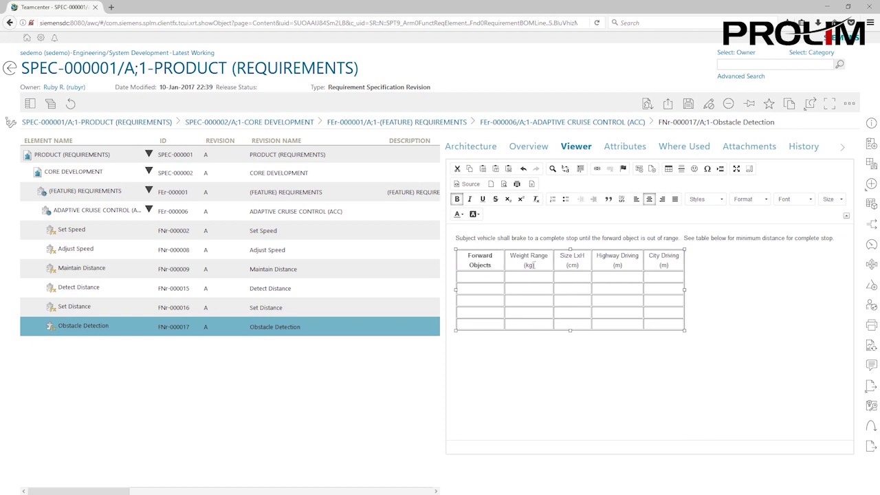
left_click(457, 199)
key("Tab")
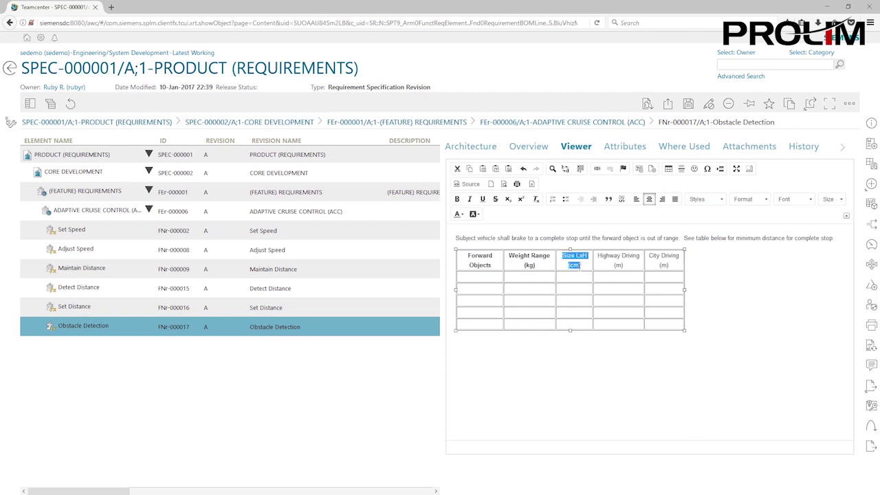
left_click(456, 200)
key("Tab")
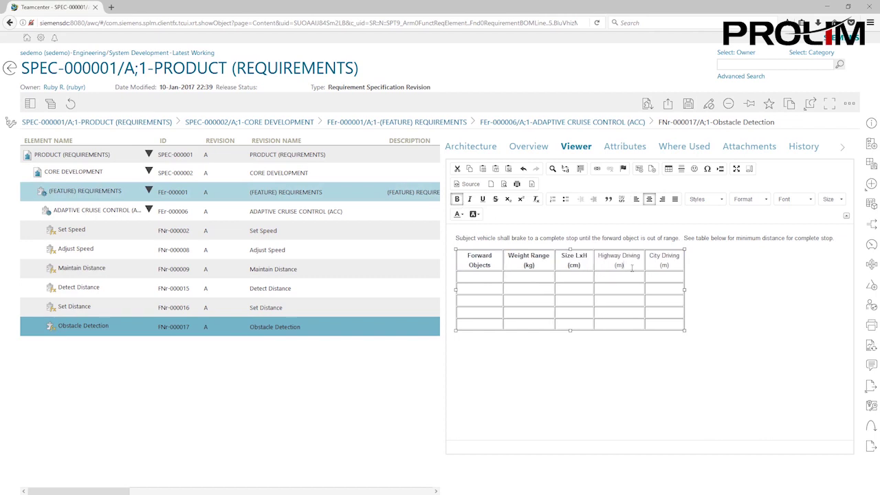
left_click(457, 199)
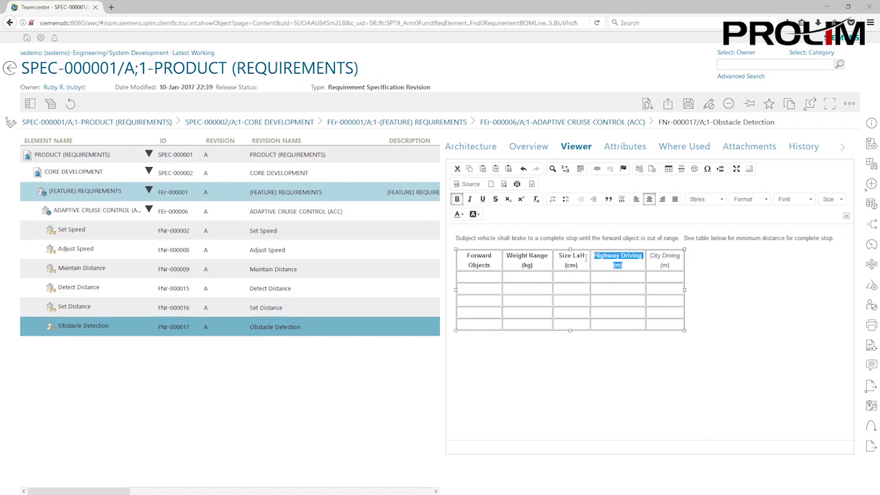
triple_click(673, 265)
left_click(456, 199)
left_click(702, 334)
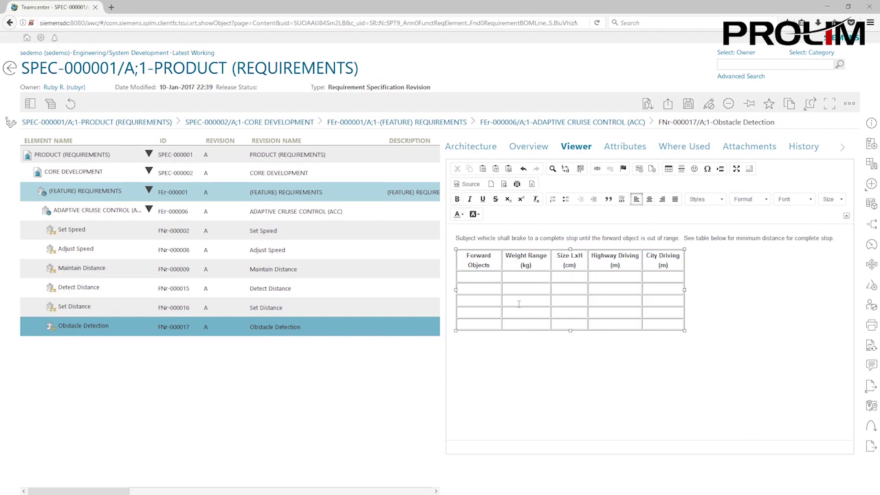
Step: Fill in the first row below the headers with Large Size Animal, weight range >180 and size 75>x75>
left_click(466, 280)
type("Large An")
key("BackSpace")
type("Size Animal")
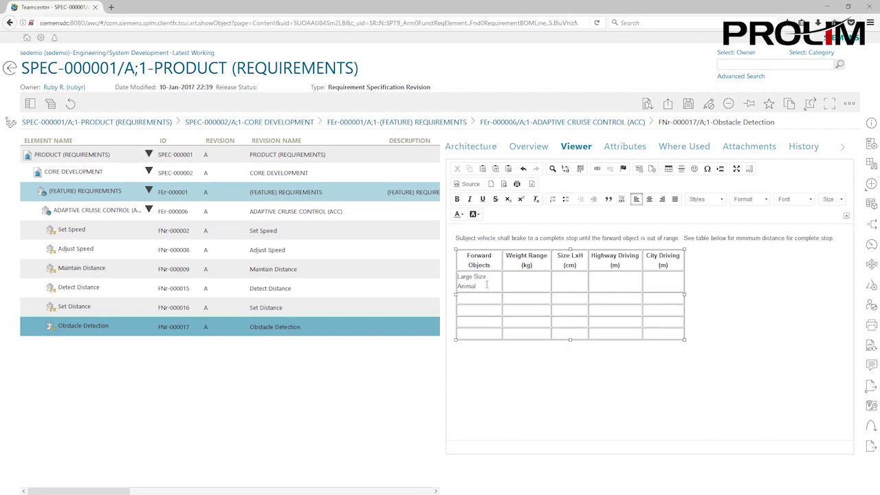
type(">180")
left_click(569, 282)
type("75>x75")
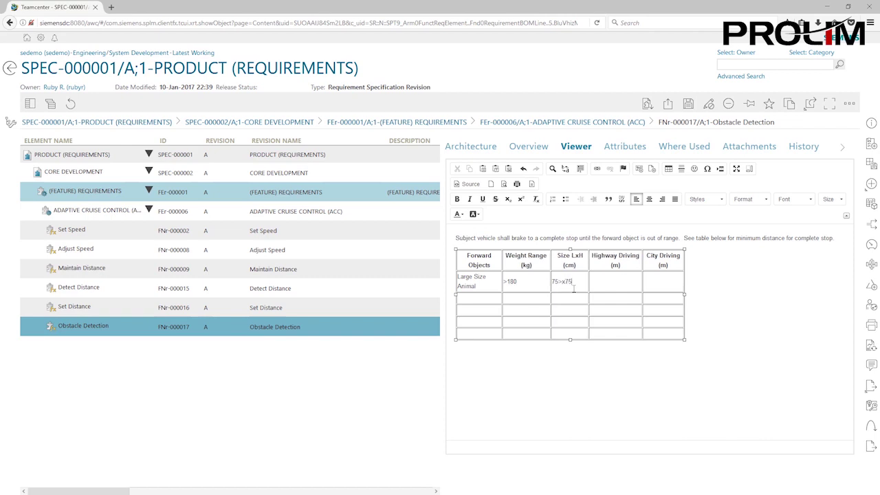
type(">")
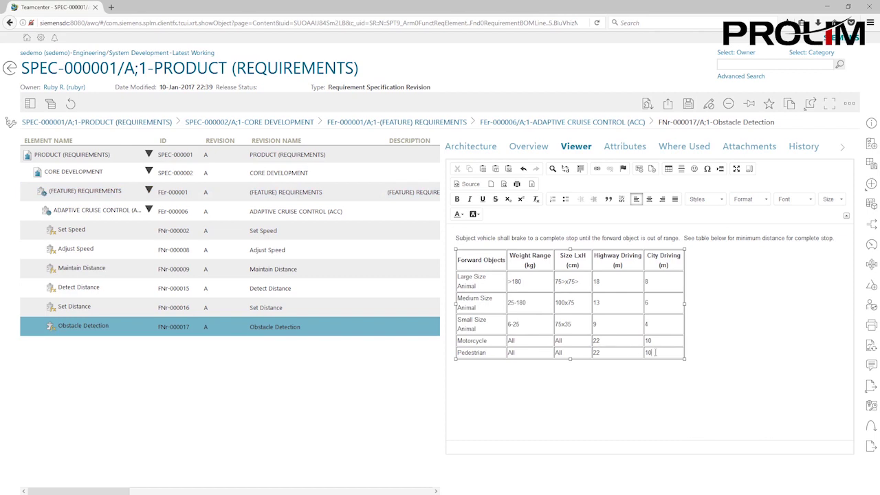
Step: Center the contents of the five data rows below the headers and save the Obstacle Detection requirement
left_click_drag(668, 353, 462, 280)
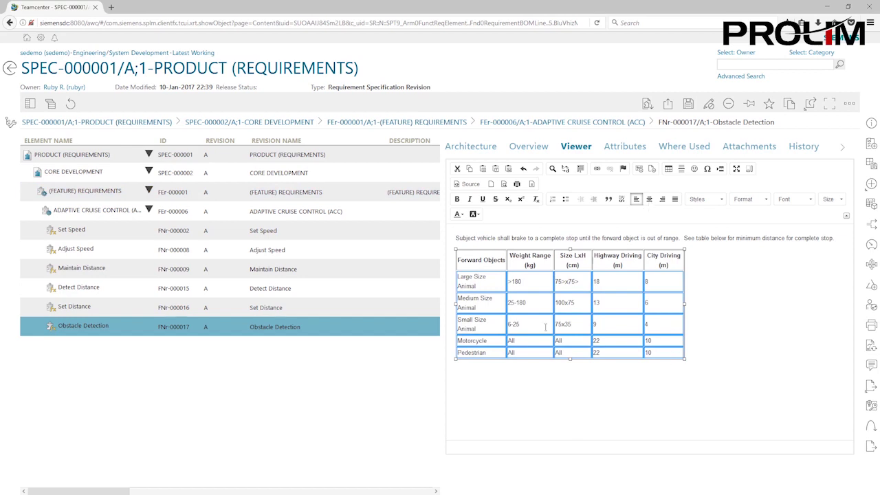
left_click(649, 200)
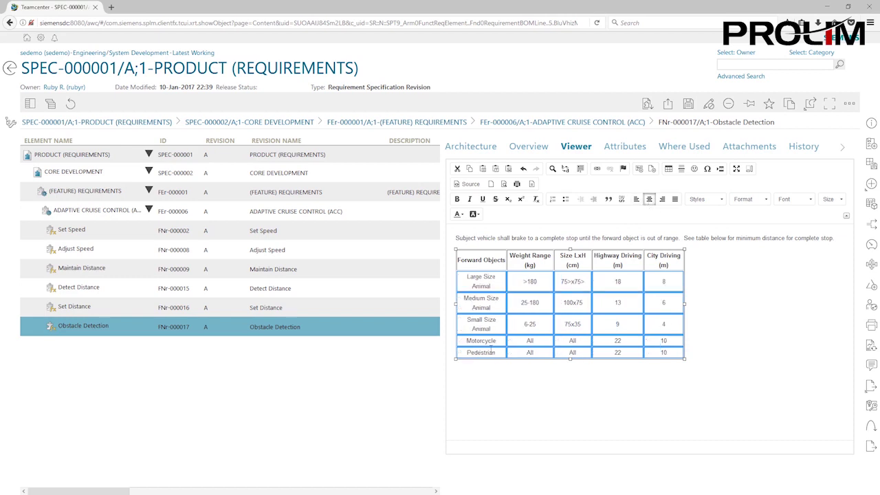
left_click(732, 357)
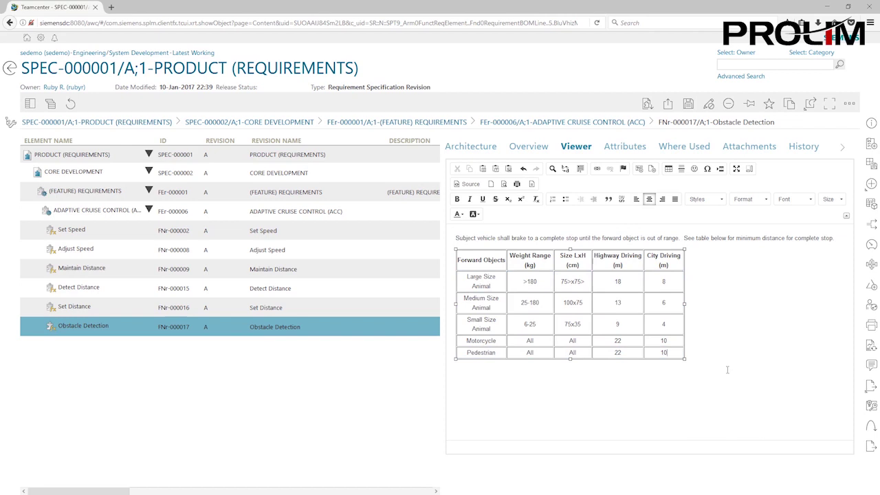
left_click(691, 104)
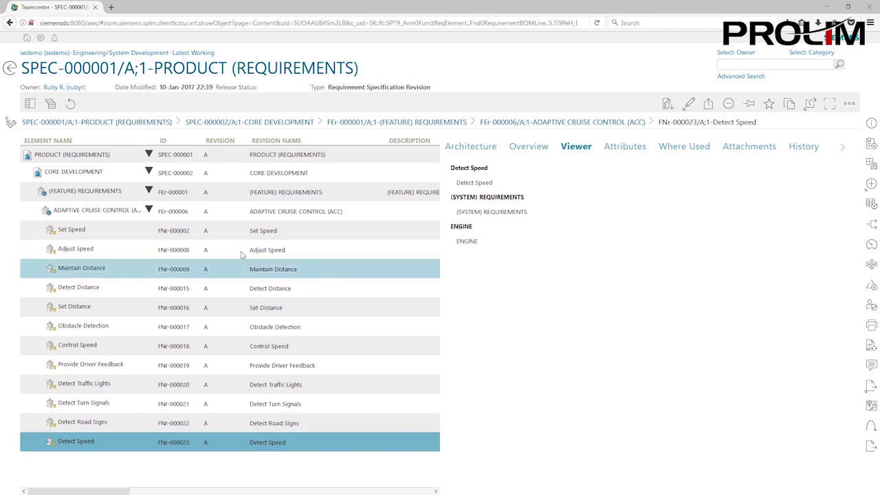
Step: Display the ADAPTIVE CRUISE CONTROL (ACC) feature requirement together with its child requirements
left_click(111, 216)
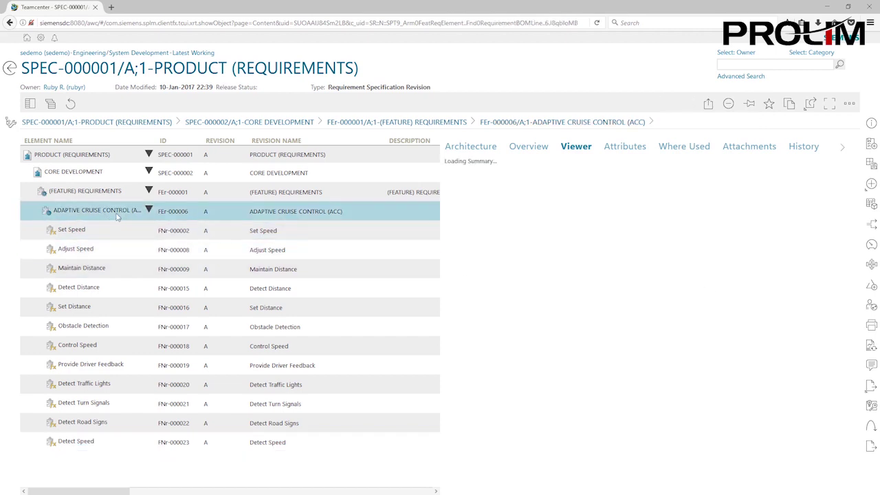